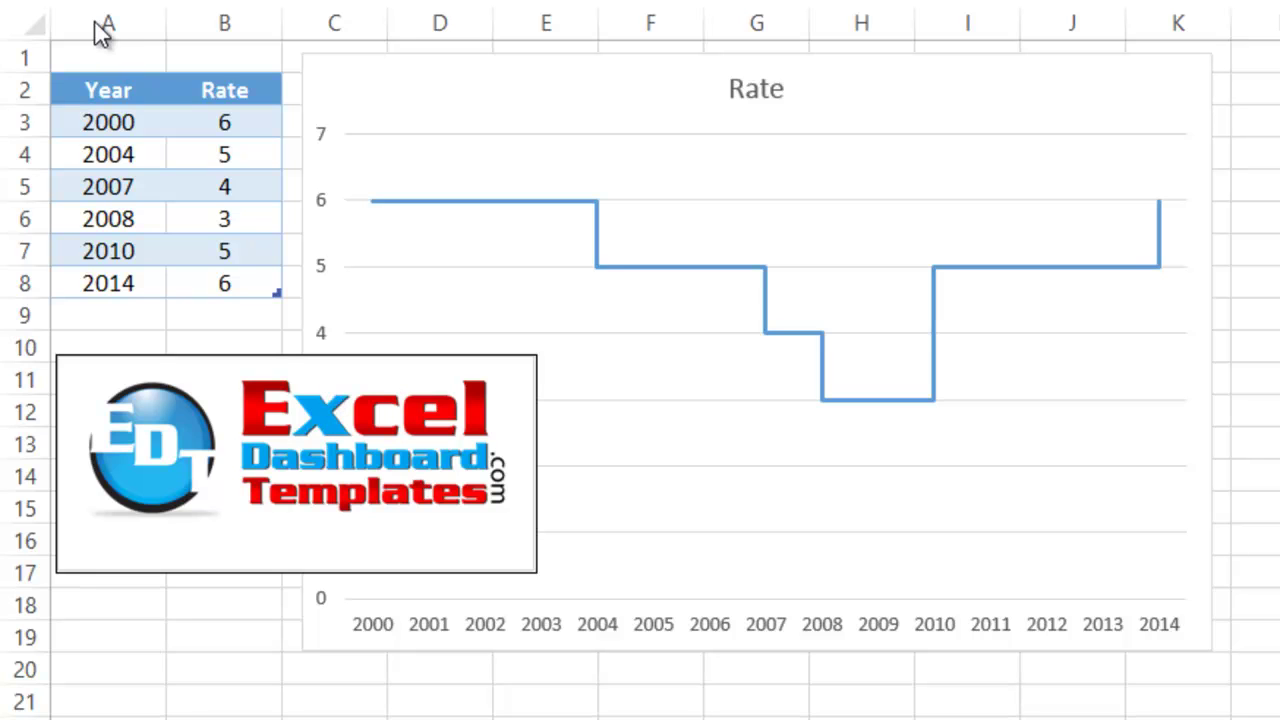
# Select the Year/Rate table A2:B8 and bring up the Recommended Charts window
pyautogui.hotkey('ctrl', 'Home')
pyautogui.hotkey('ctrl', 'a')
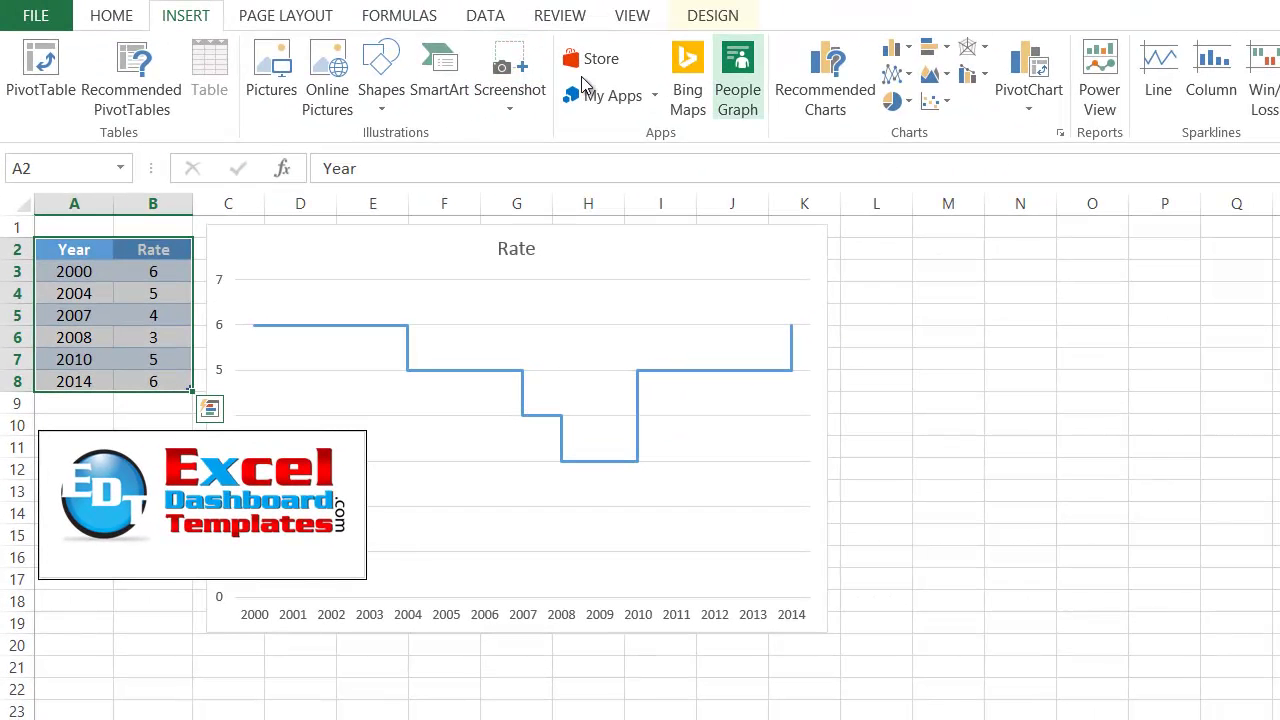
pyautogui.click(843, 108)
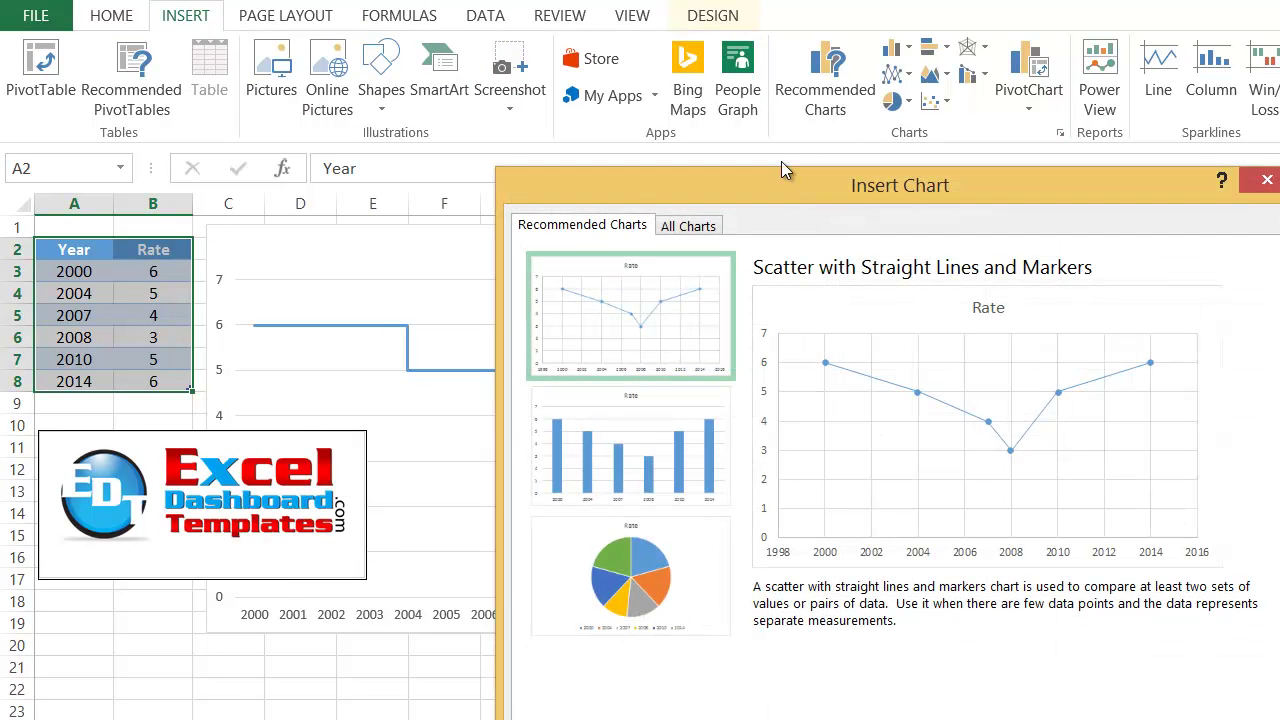
pyautogui.moveTo(850, 172); pyautogui.dragTo(431, 75)
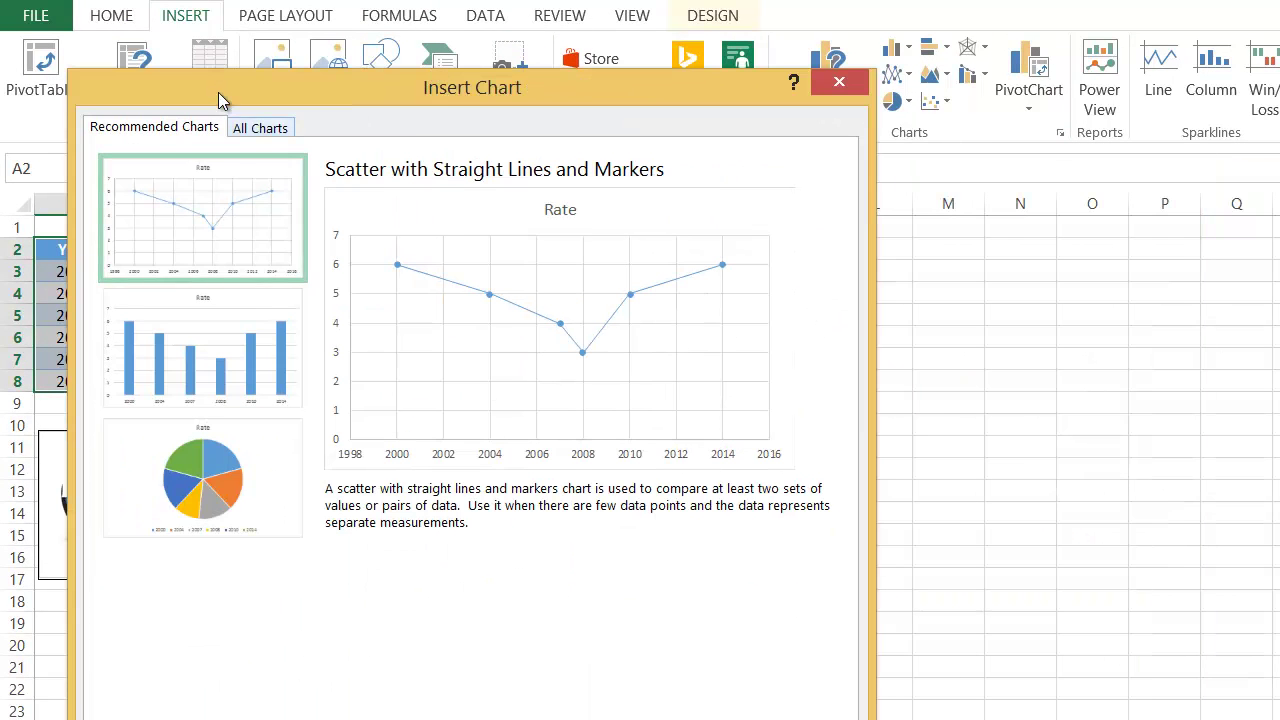
# Preview the Line chart variants under All Charts, then close without inserting a chart
pyautogui.hotkey('ctrl', 'Tab')
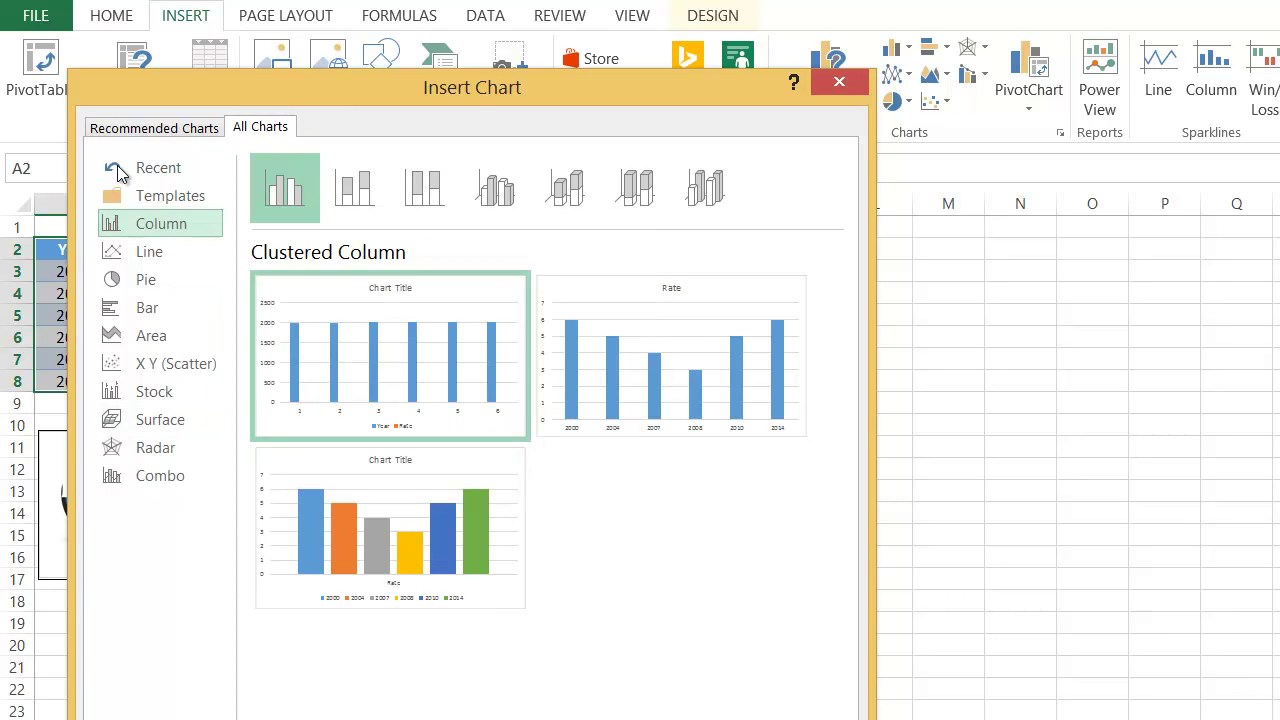
pyautogui.click(149, 251)
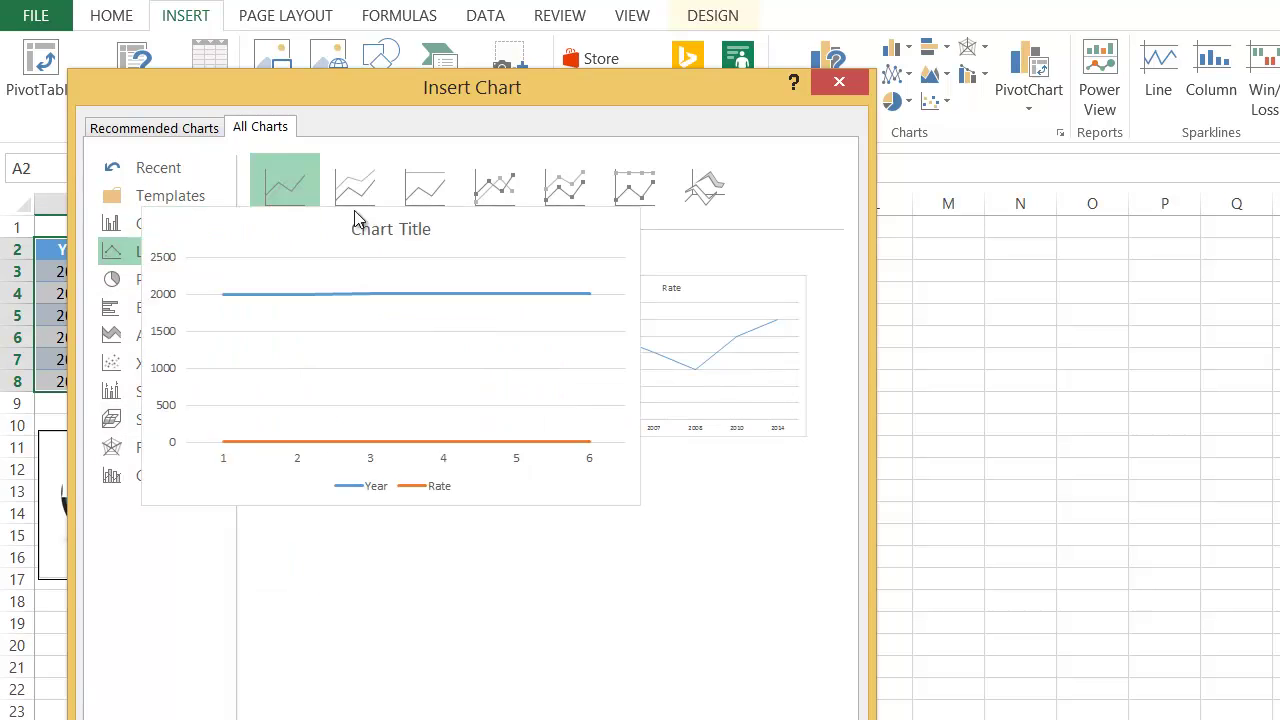
pyautogui.press('Right')
pyautogui.press('Right')
pyautogui.press('Right')
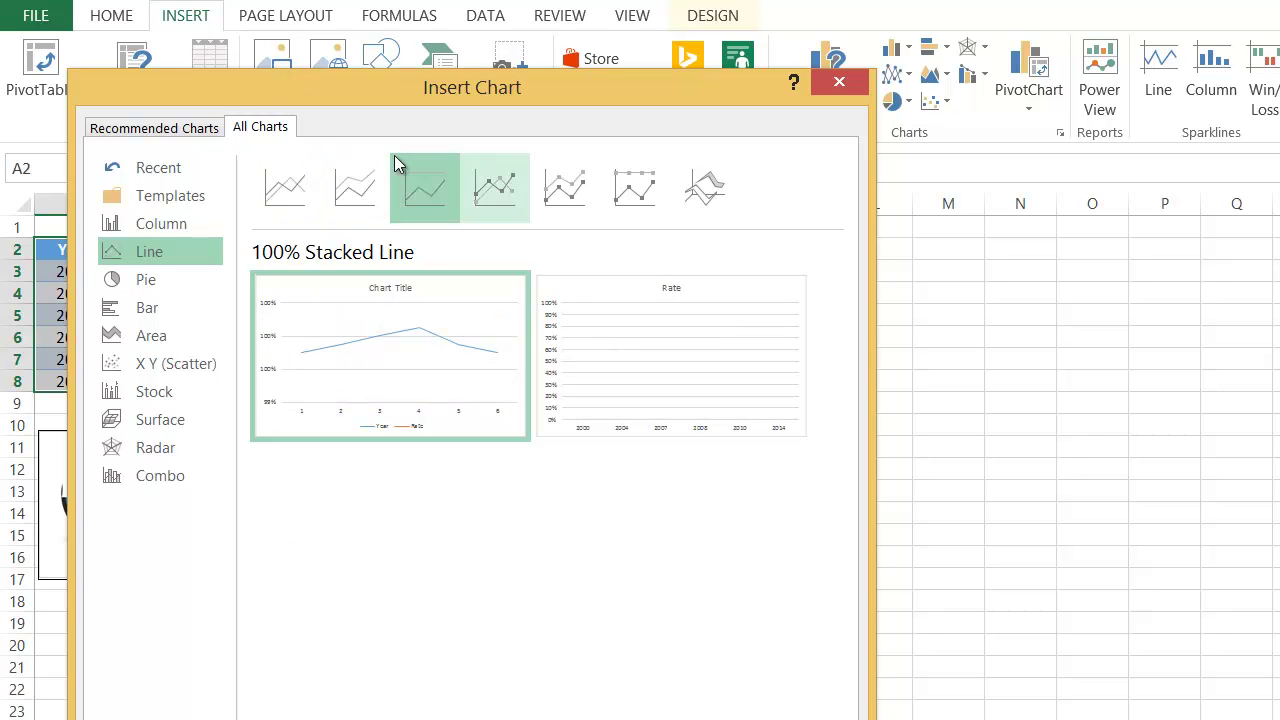
pyautogui.press('Right')
pyautogui.press('Right')
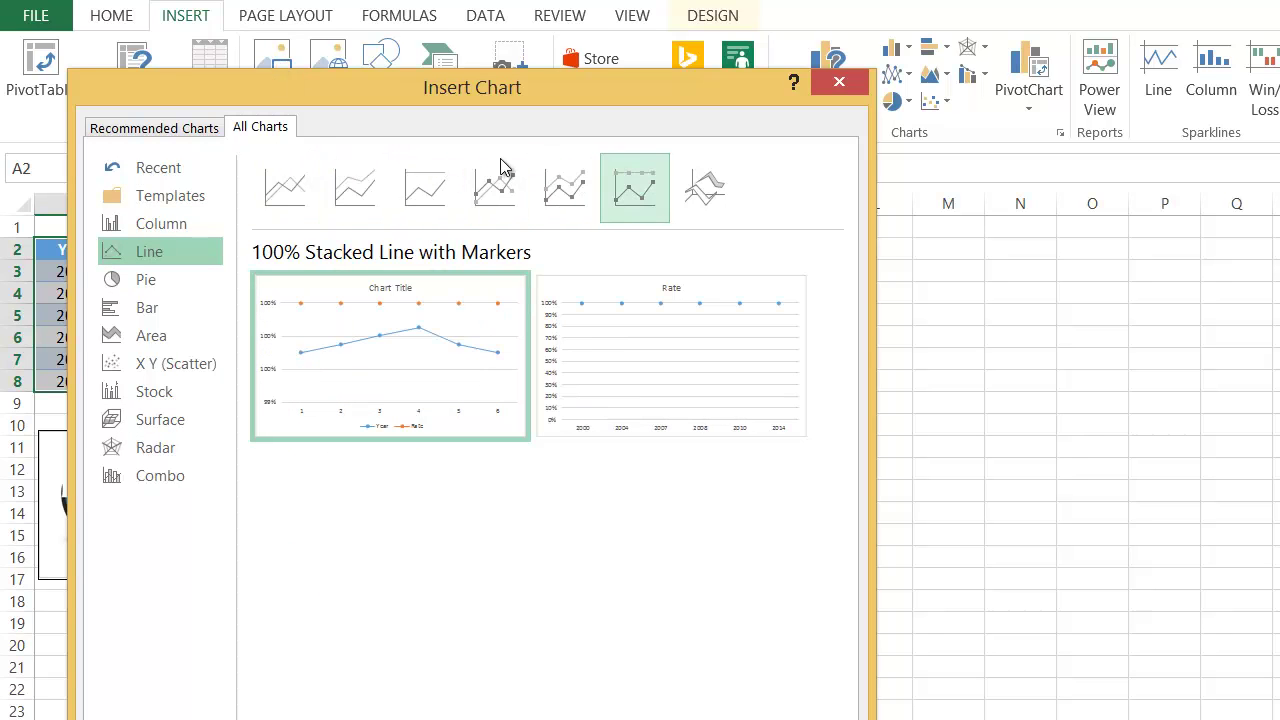
pyautogui.press('Right')
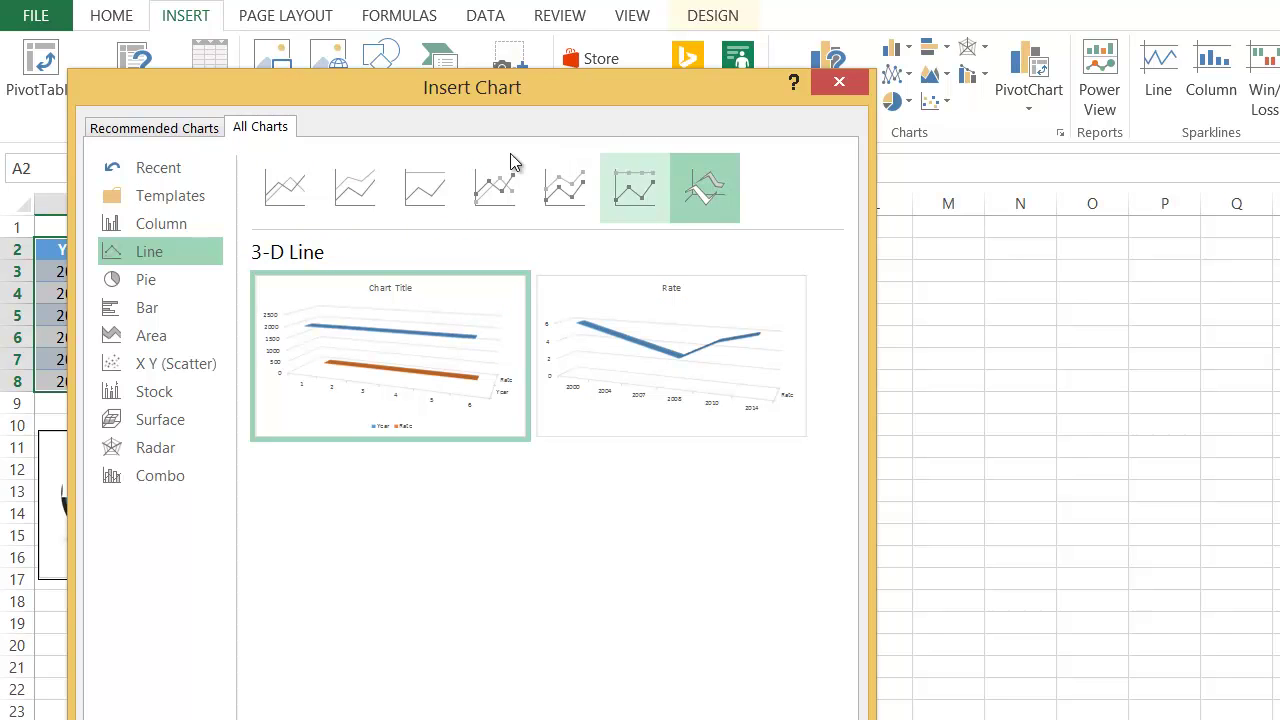
pyautogui.press('Left')
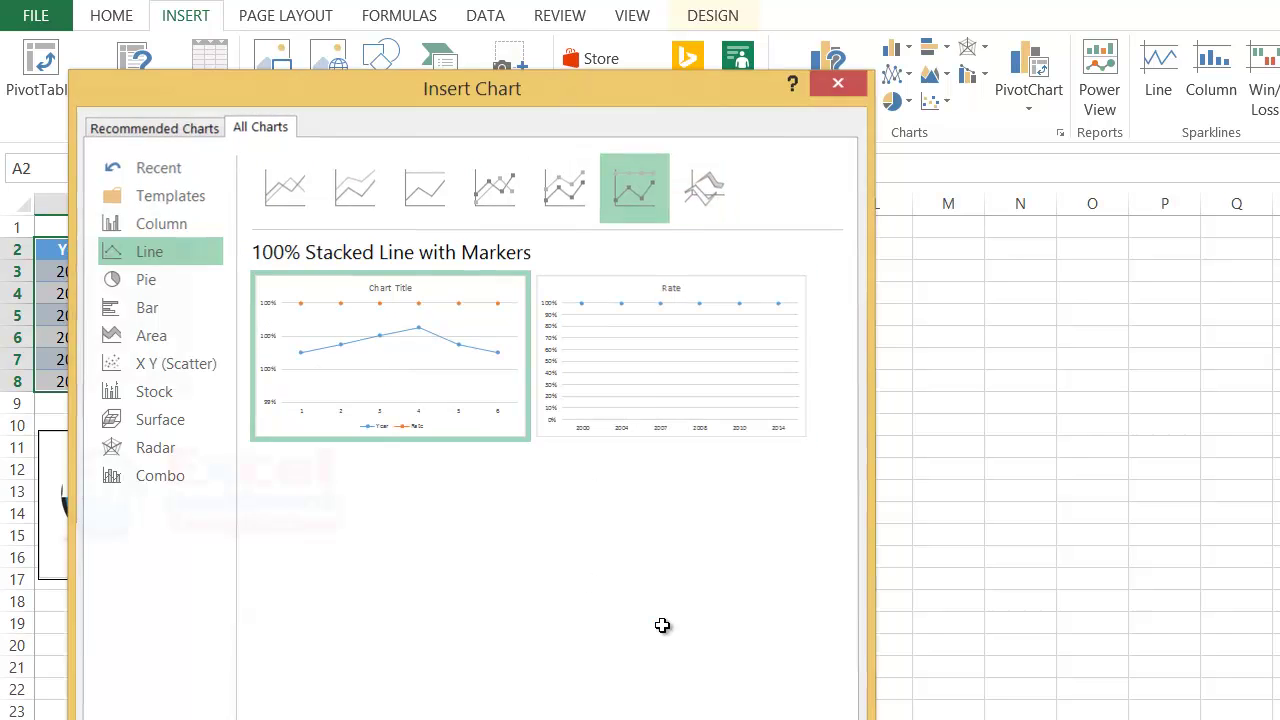
pyautogui.press('Escape')
pyautogui.press('Escape')
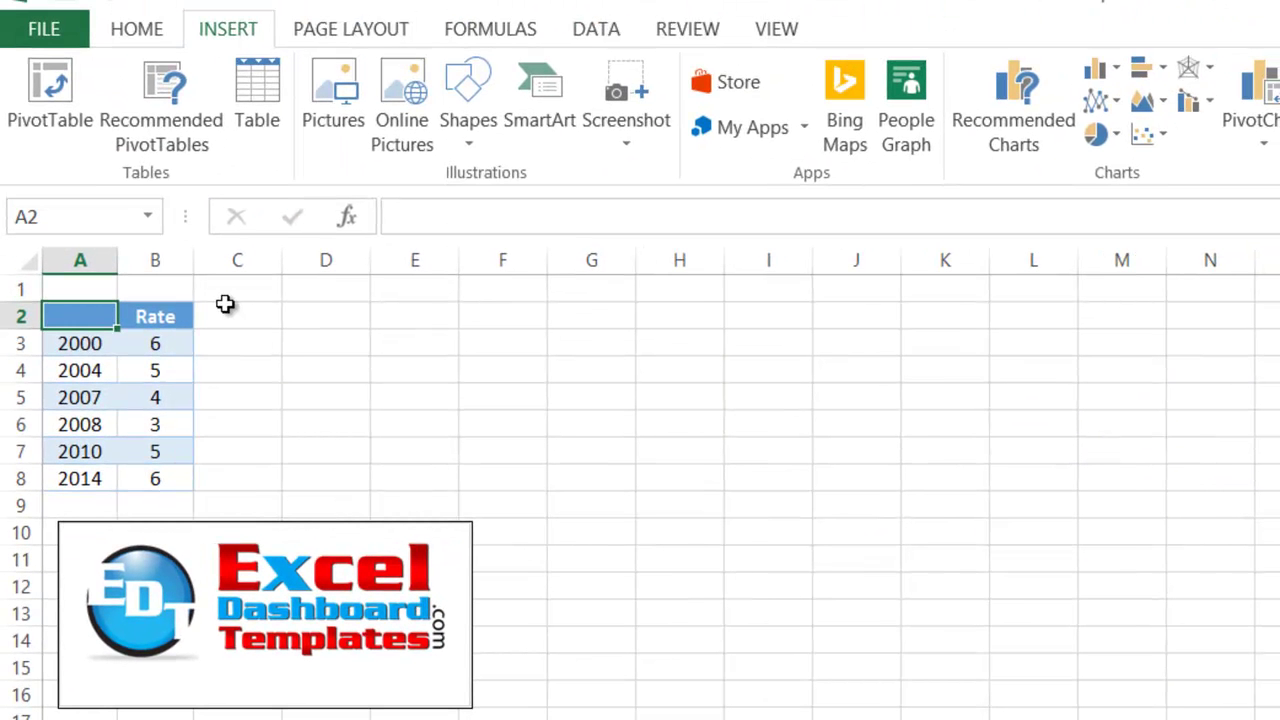
# Select the table A2:B8 and insert a basic 2-D Line chart to test it
pyautogui.hotkey('shift', 'Right')
pyautogui.hotkey('shift', 'Down')
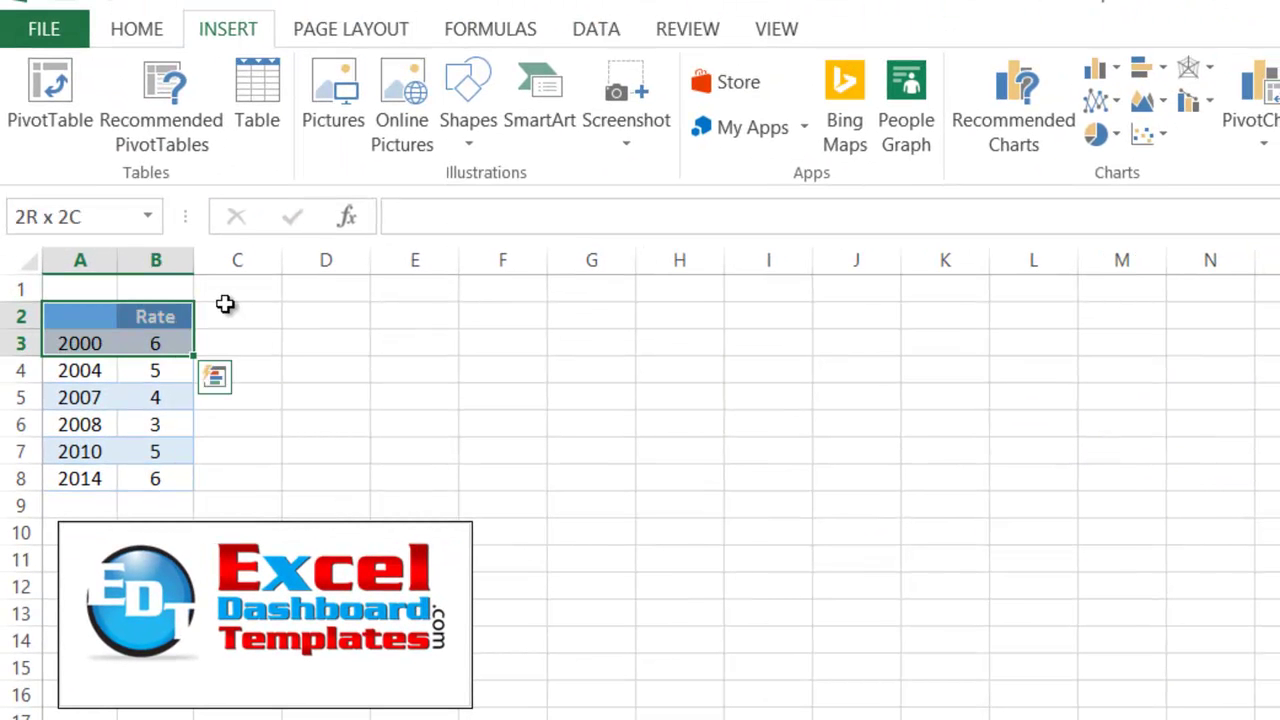
pyautogui.hotkey('shift', 'Down')
pyautogui.hotkey('shift', 'Down')
pyautogui.hotkey('shift', 'Down')
pyautogui.hotkey('shift', 'Down')
pyautogui.hotkey('shift', 'Down')
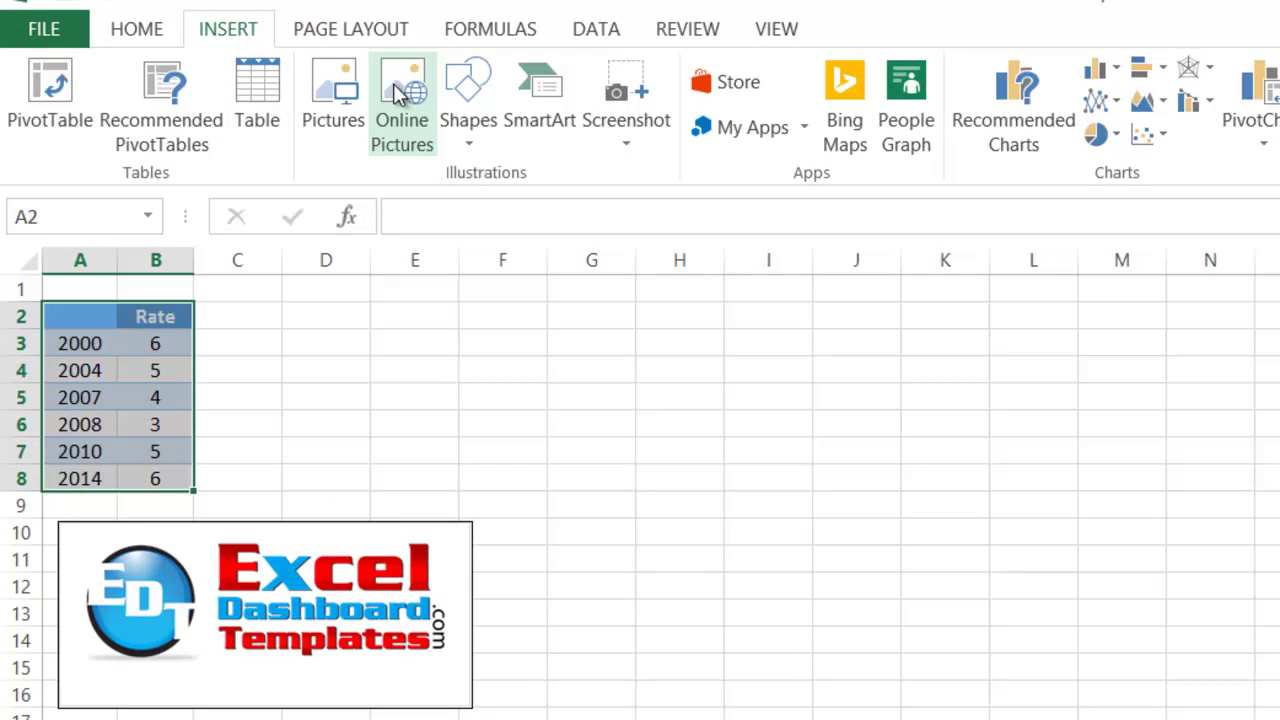
pyautogui.click(1101, 100)
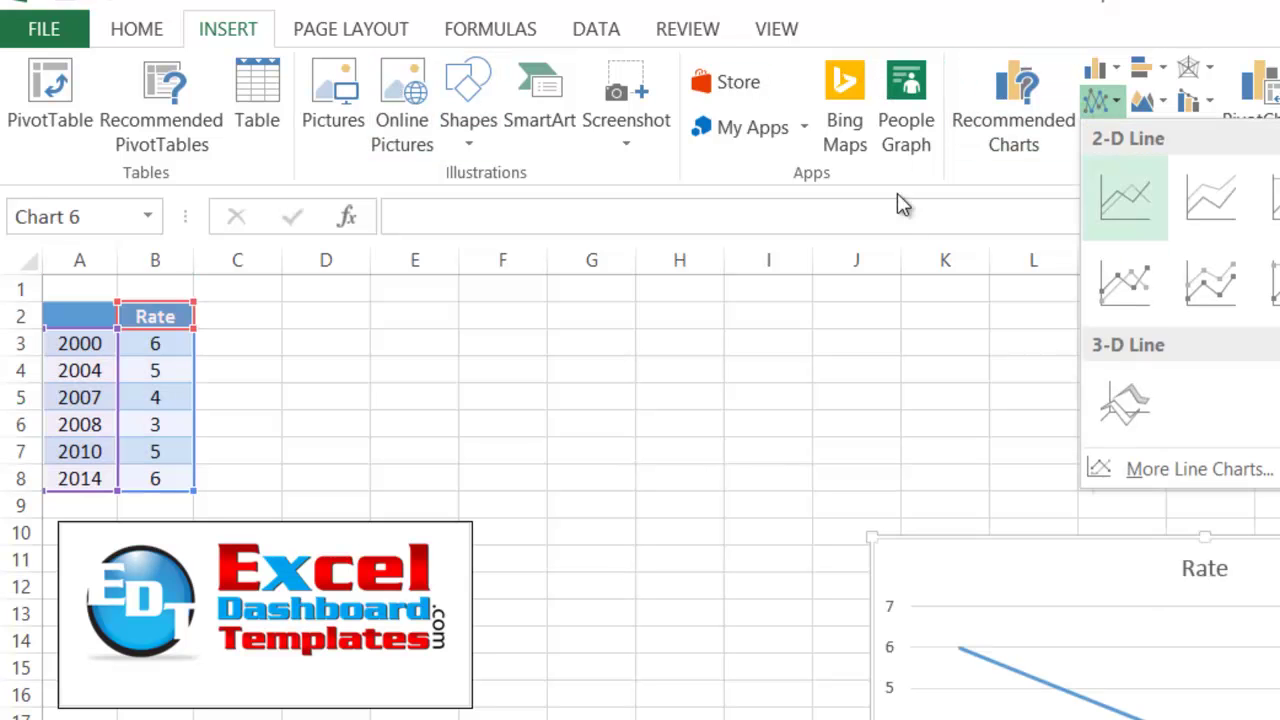
pyautogui.click(1129, 194)
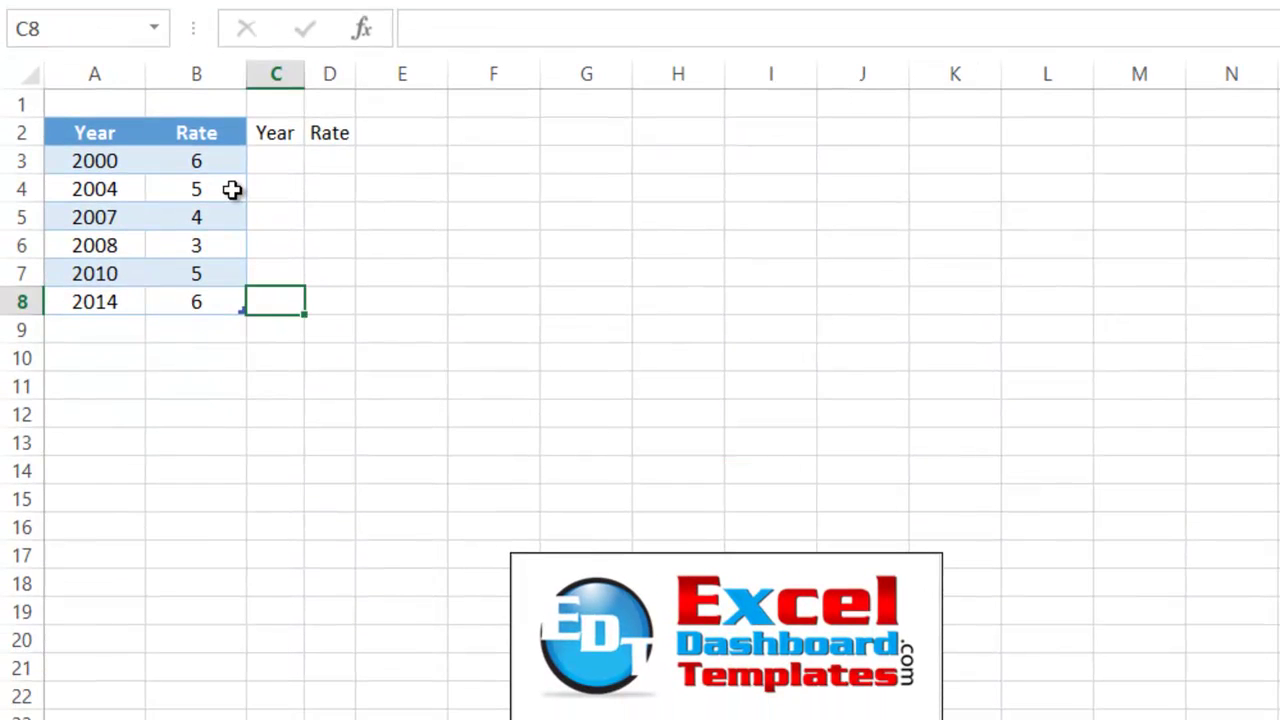
# Enter the years 2000 through 2004, each with rate 6, in C3:D7
pyautogui.hotkey('ctrl', 'Up')
pyautogui.press('Down')
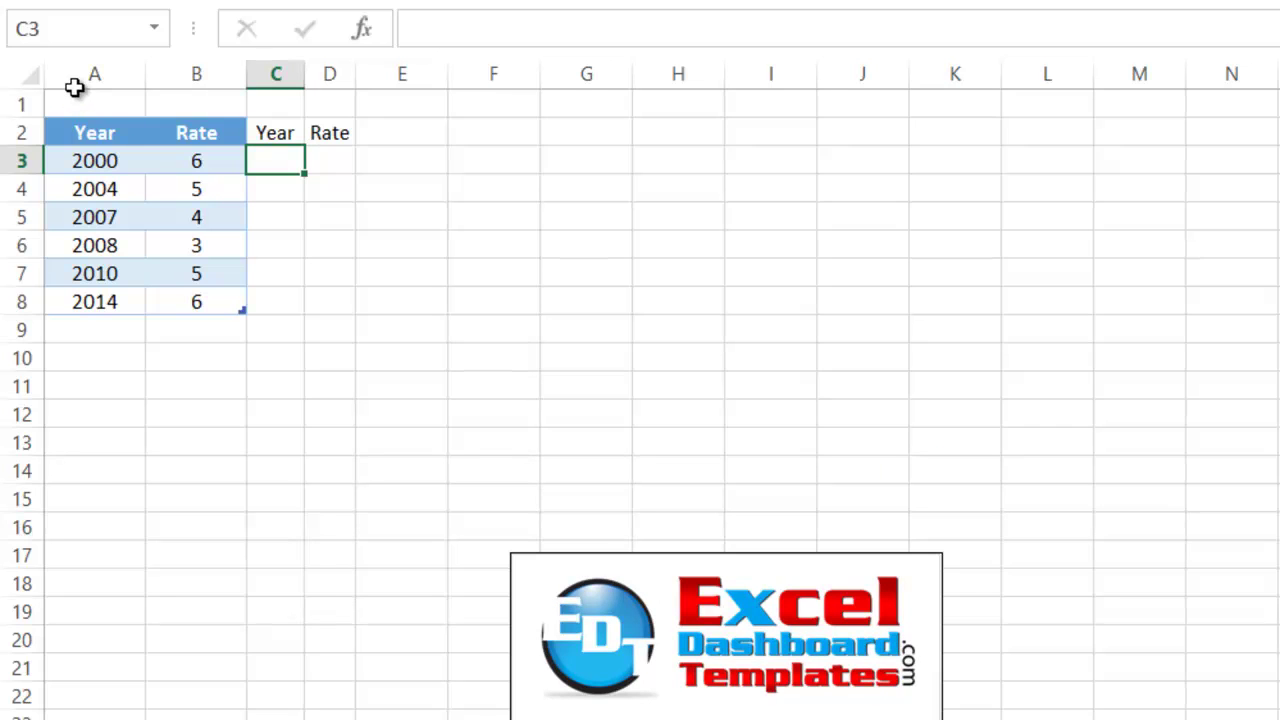
pyautogui.write('200')
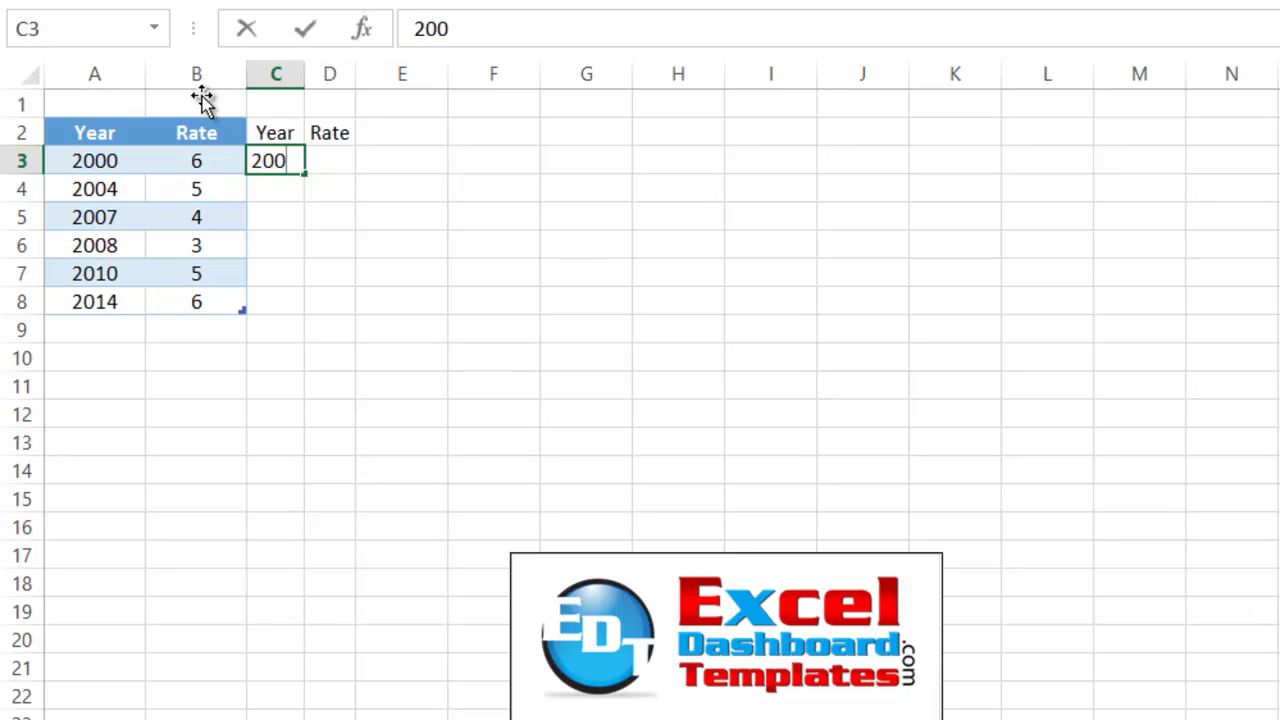
pyautogui.press('Tab')
pyautogui.write('6')
pyautogui.hotkey('shift', 'Tab')
pyautogui.write('2000')
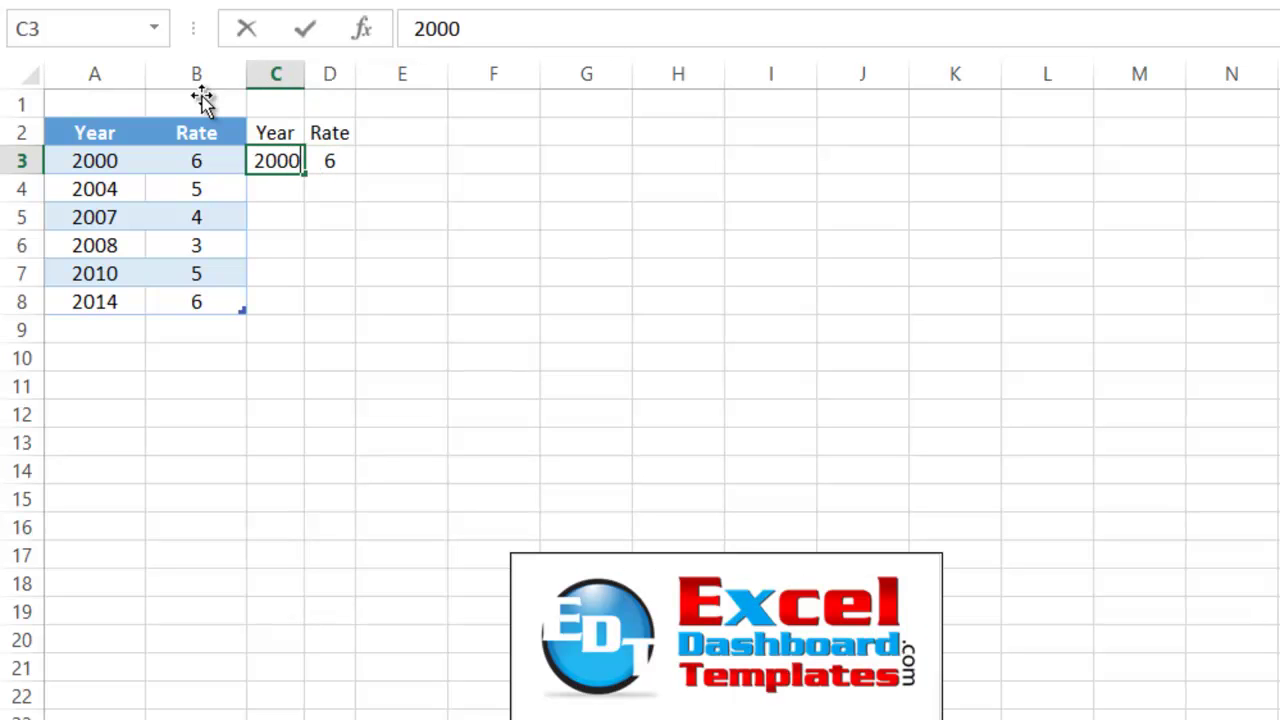
pyautogui.press('Return')
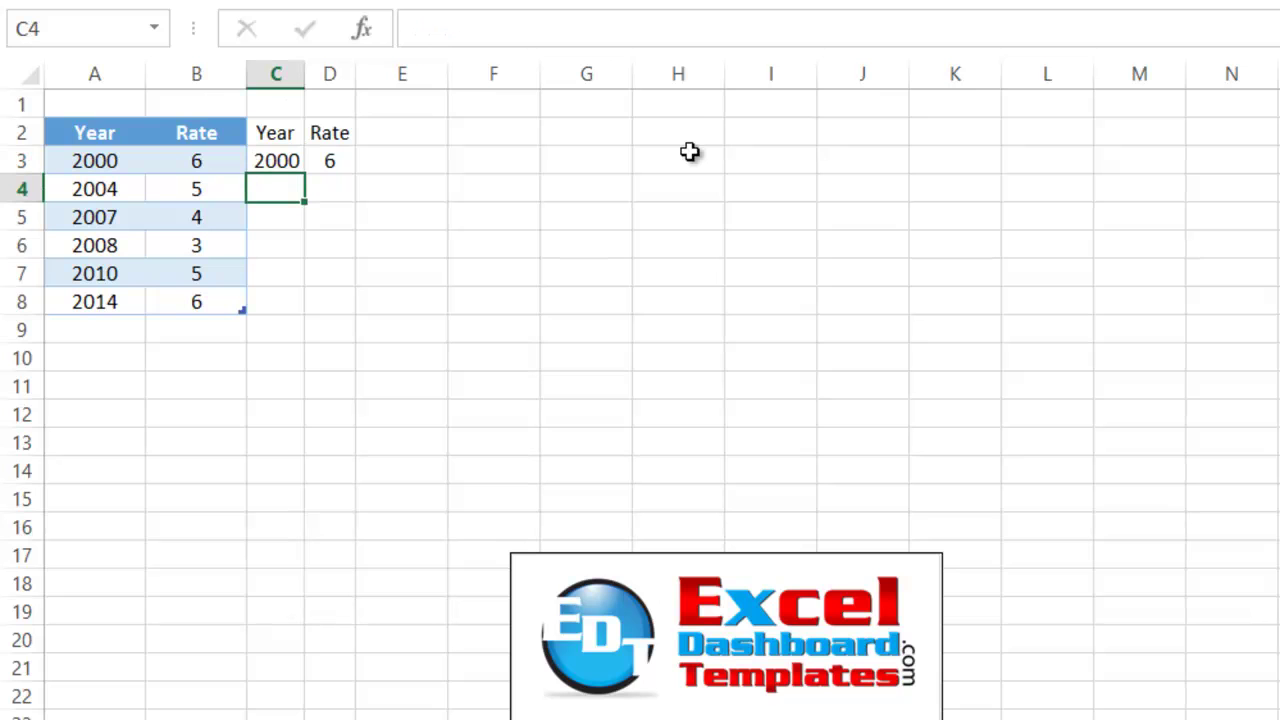
pyautogui.write('2001')
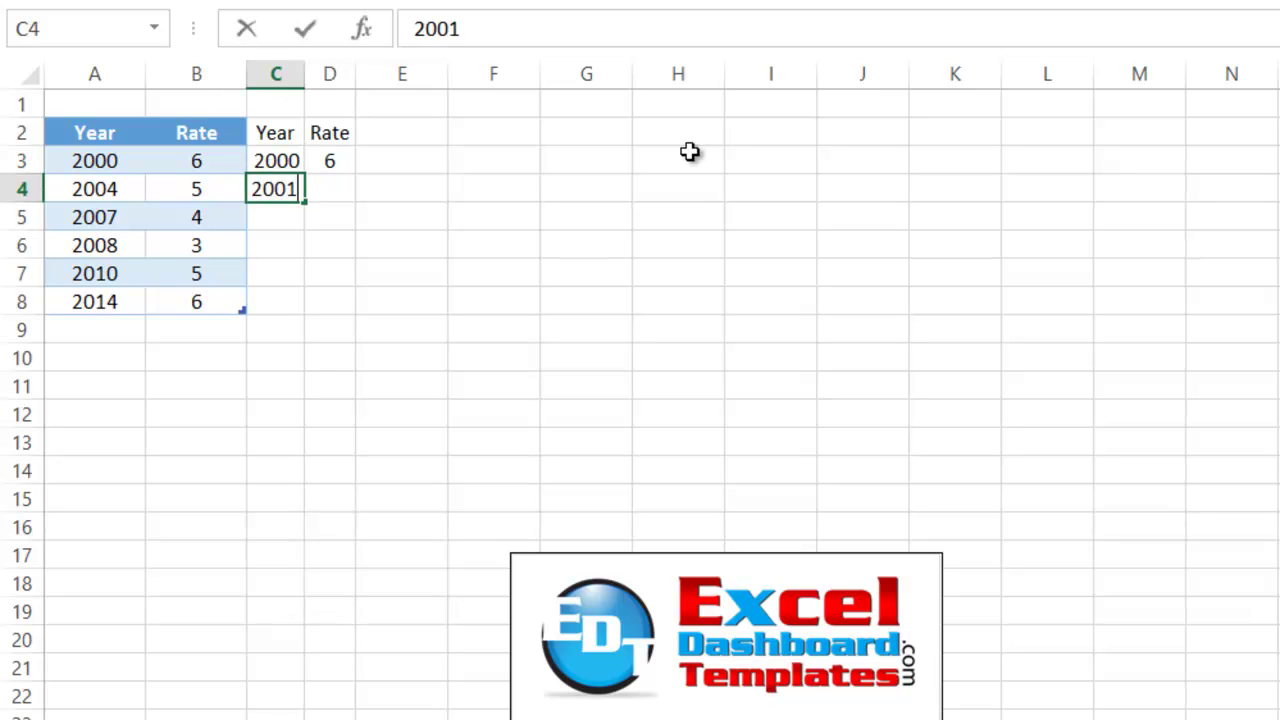
pyautogui.press('Tab')
pyautogui.write('6')
pyautogui.press('Return')
pyautogui.hotkey('shift', 'Tab')
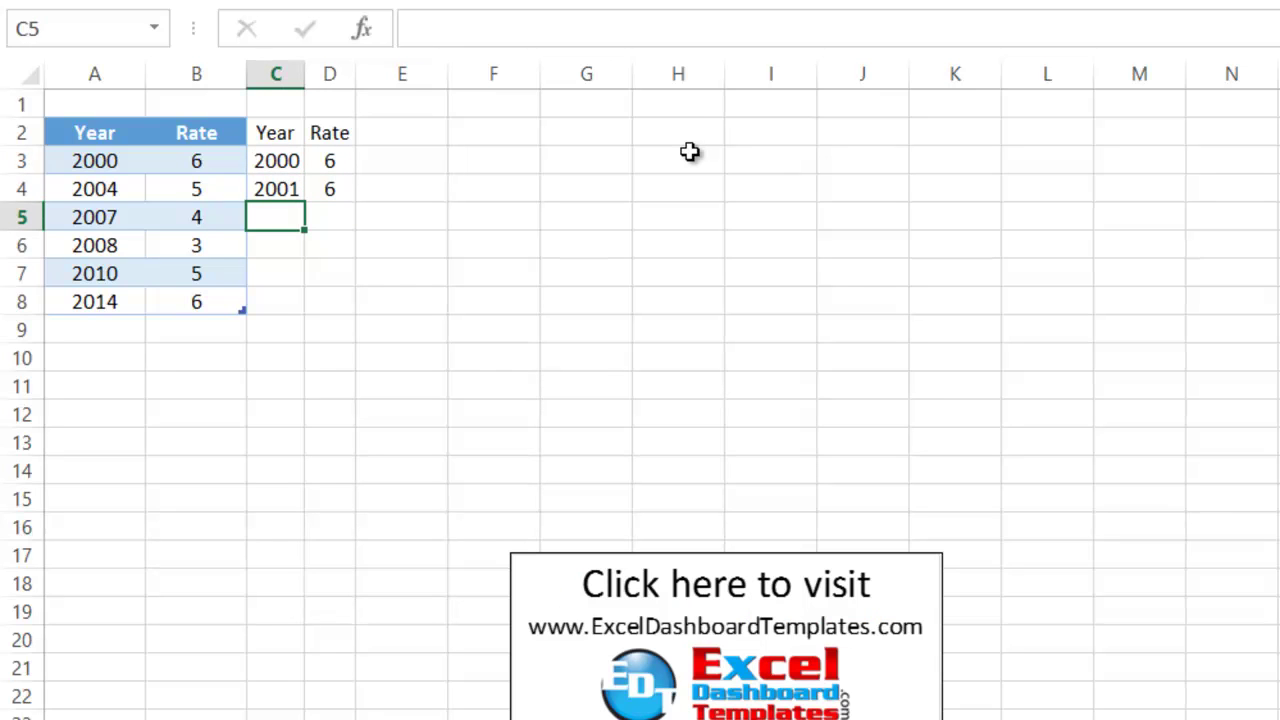
pyautogui.write('2002')
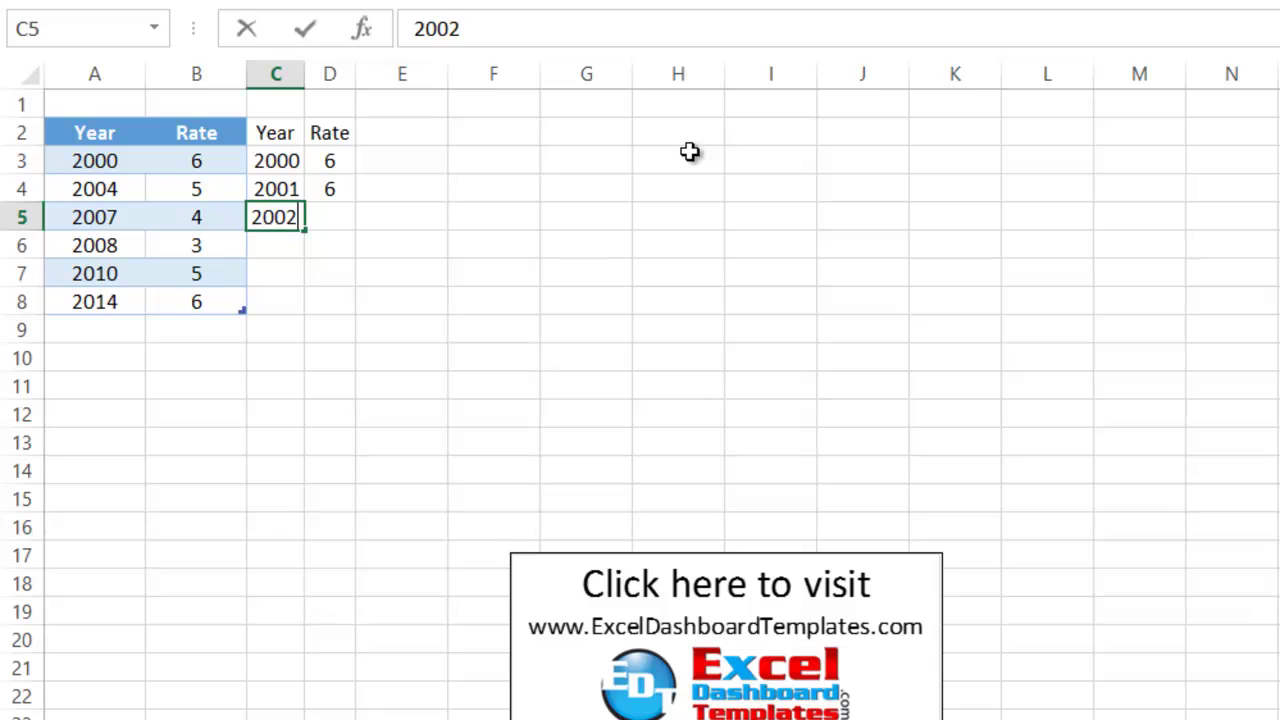
pyautogui.press('Tab')
pyautogui.write('6')
pyautogui.hotkey('ctrl', 'Return')
pyautogui.press('Return')
pyautogui.hotkey('shift', 'Tab')
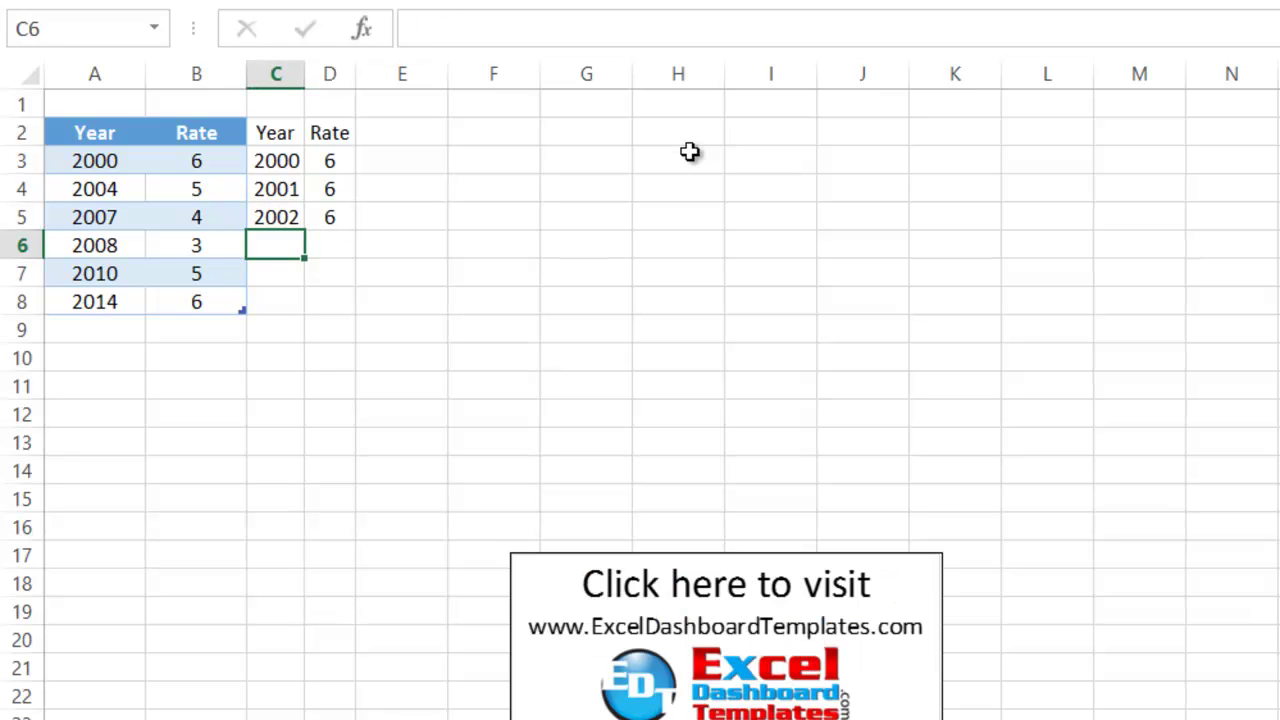
pyautogui.write('2003')
pyautogui.hotkey('ctrl', 'Return')
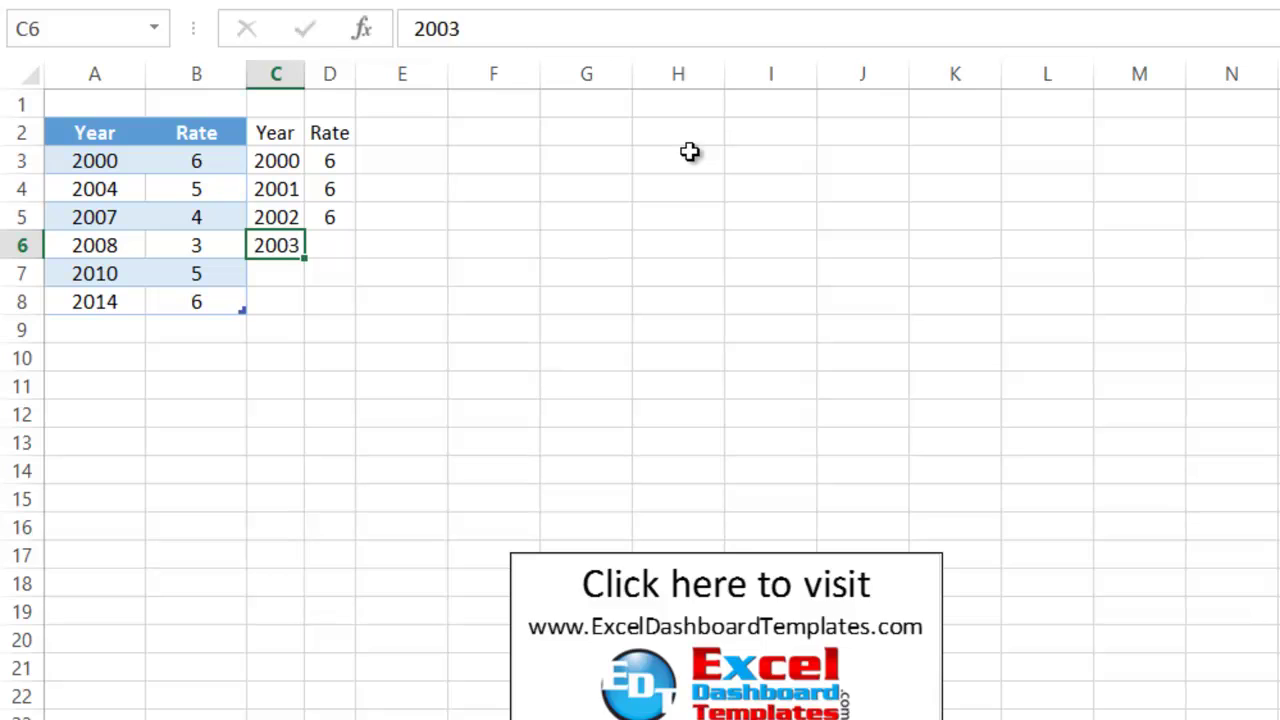
pyautogui.press('Tab')
pyautogui.write('6')
pyautogui.hotkey('ctrl', 'Return')
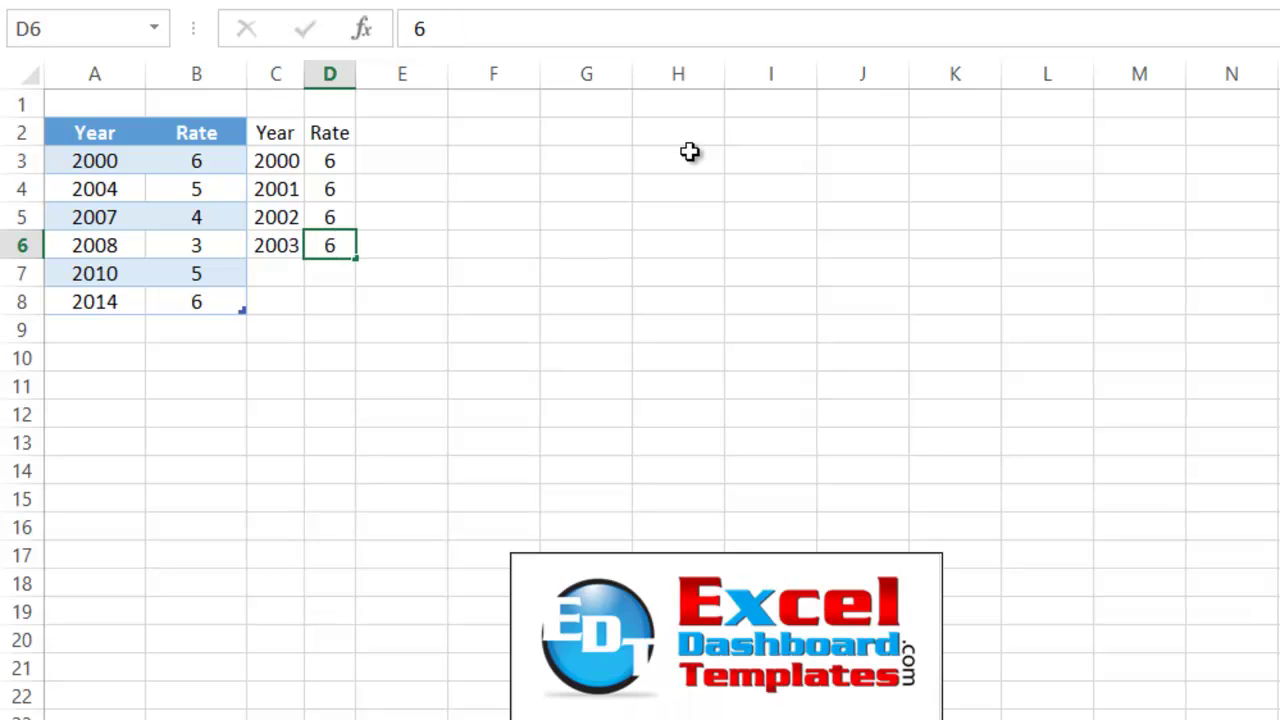
pyautogui.press('Return')
pyautogui.hotkey('shift', 'Tab')
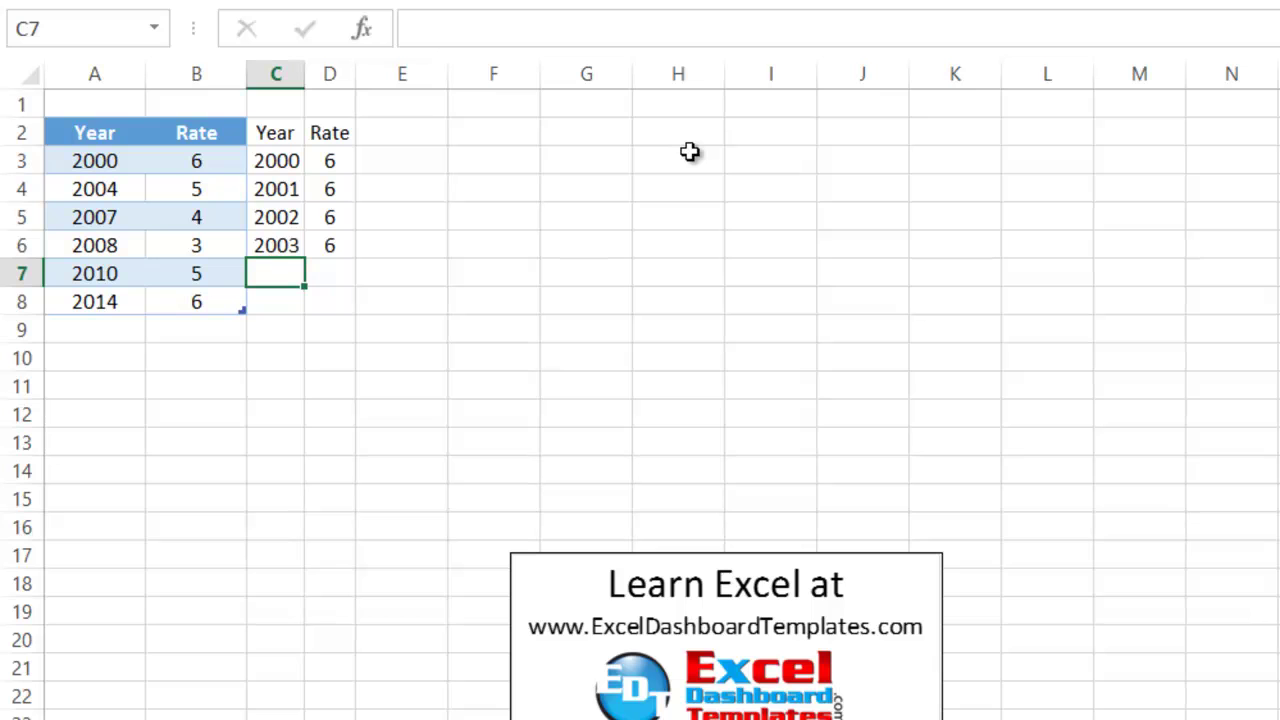
pyautogui.write('200')
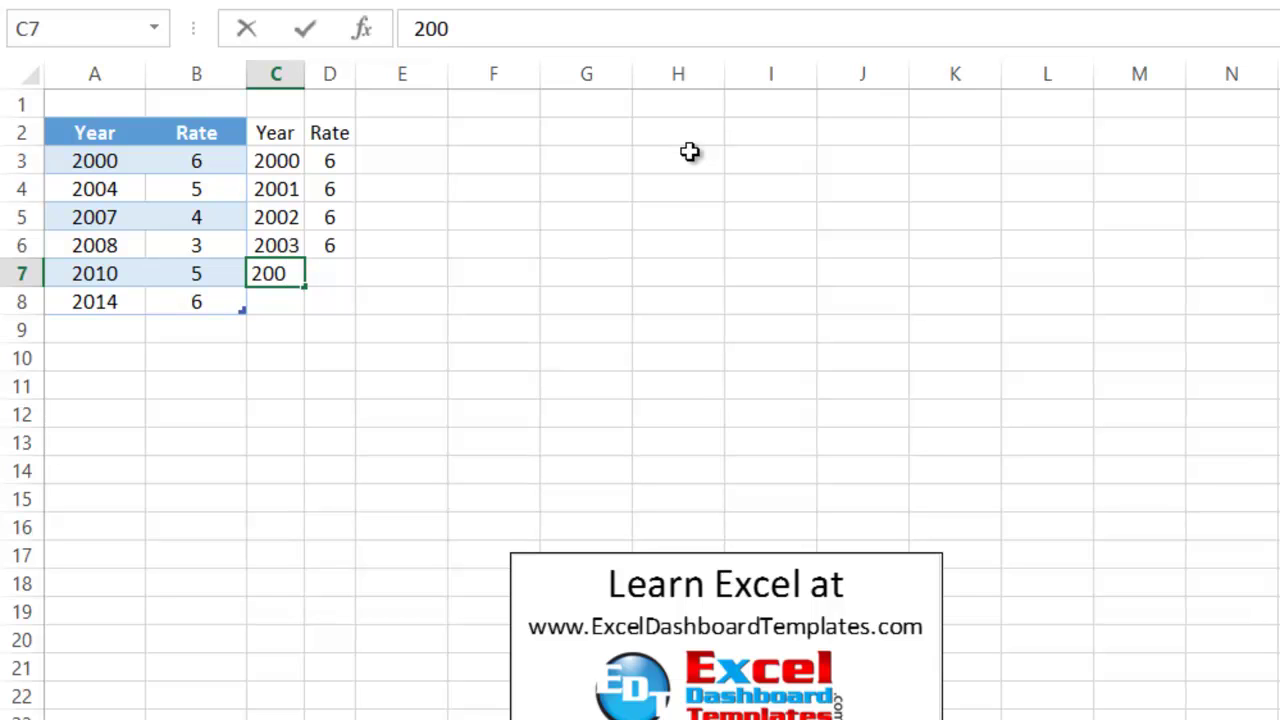
pyautogui.write('4')
pyautogui.press('Tab')
pyautogui.write('6')
pyautogui.press('Return')
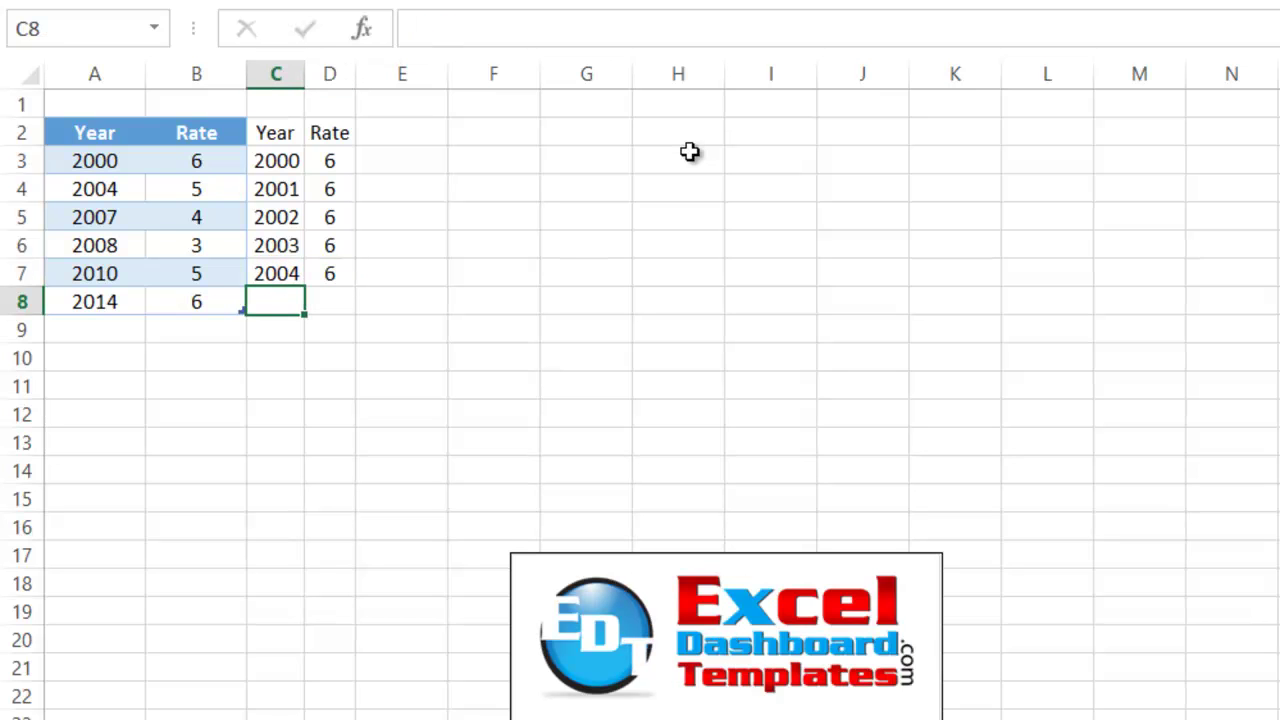
pyautogui.write('2004')
# Add rows 2004, 2005, 2006 and 2007, each with rate 5, in C8:D11
pyautogui.press('Tab')
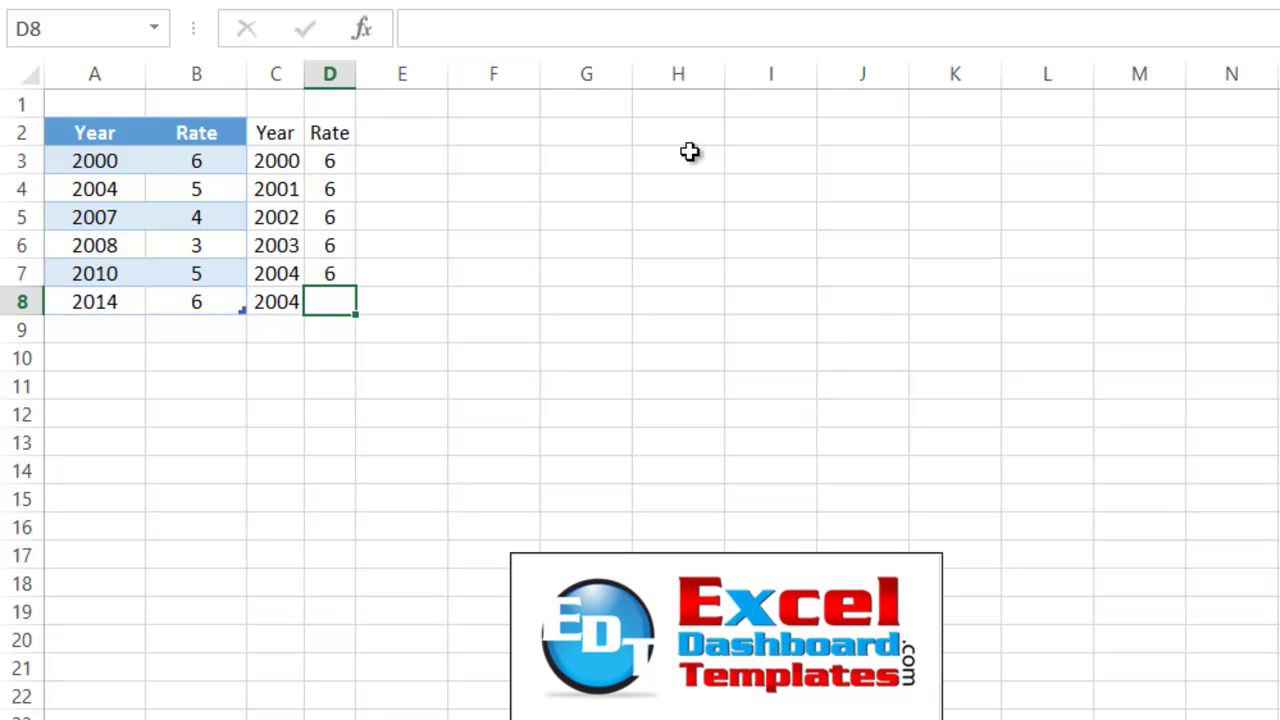
pyautogui.write('5')
pyautogui.press('Return')
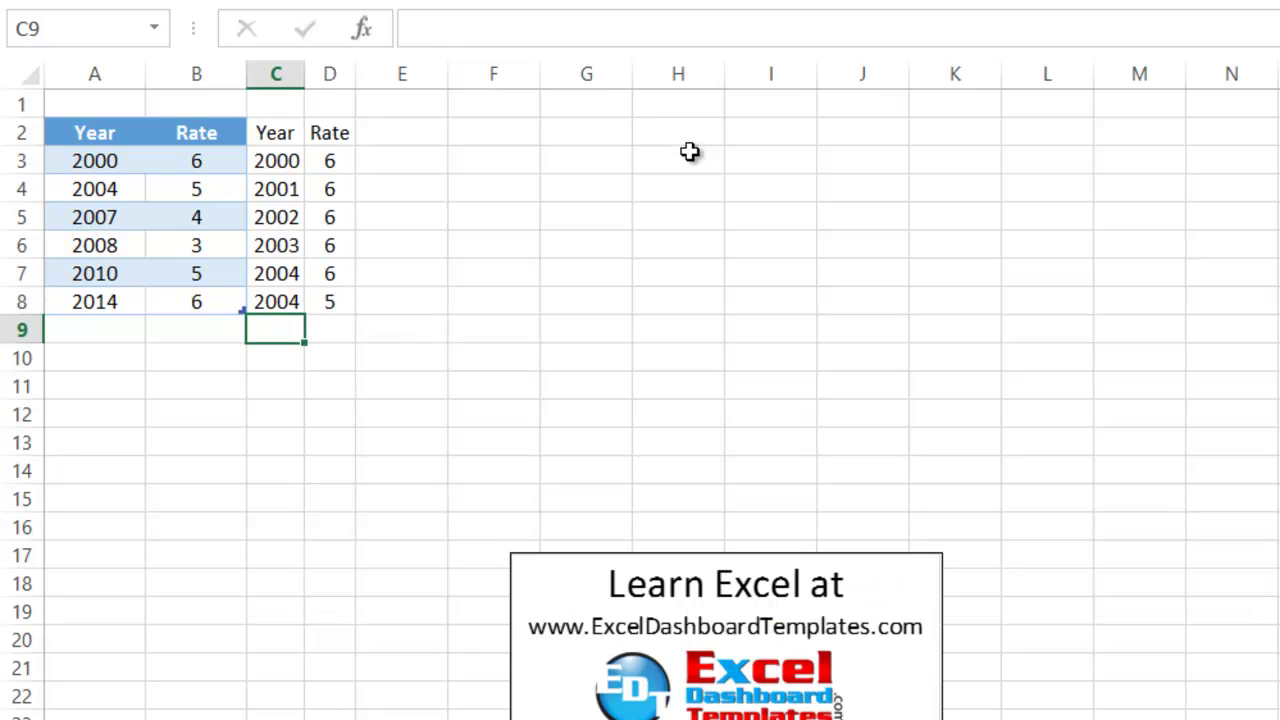
pyautogui.write('2005')
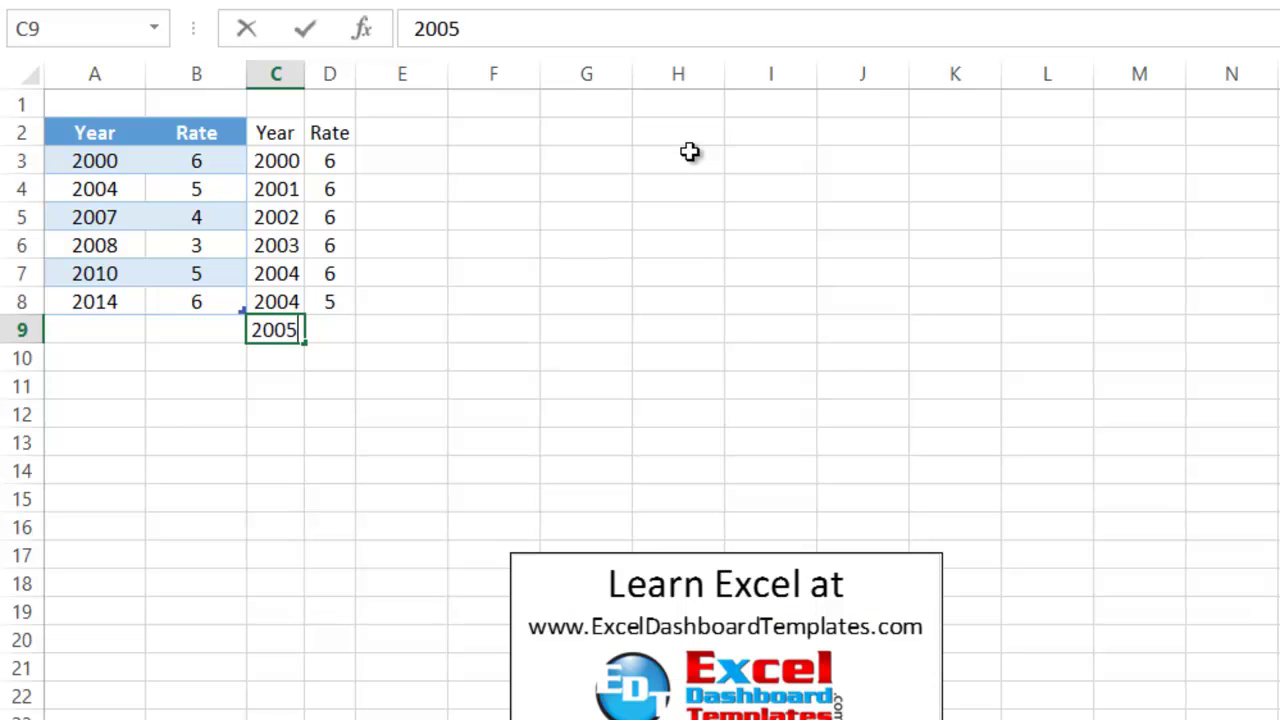
pyautogui.press('Tab')
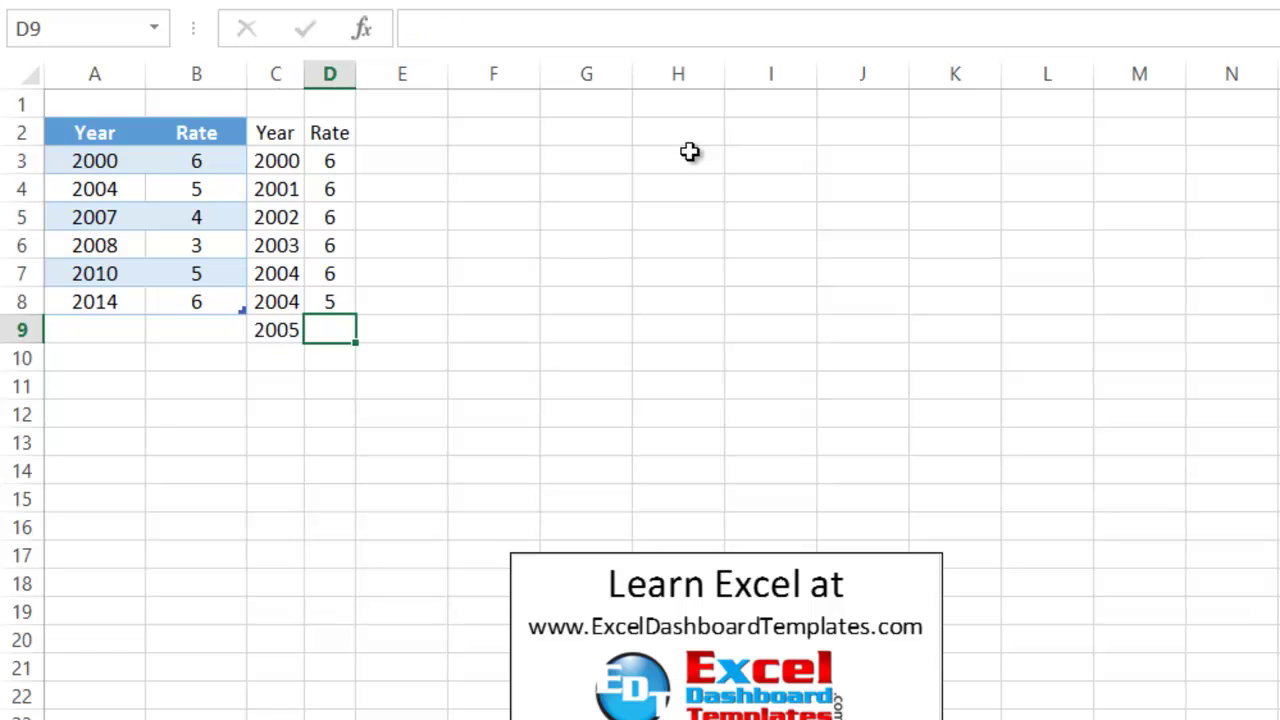
pyautogui.write('5')
pyautogui.press('Return')
pyautogui.write('2')
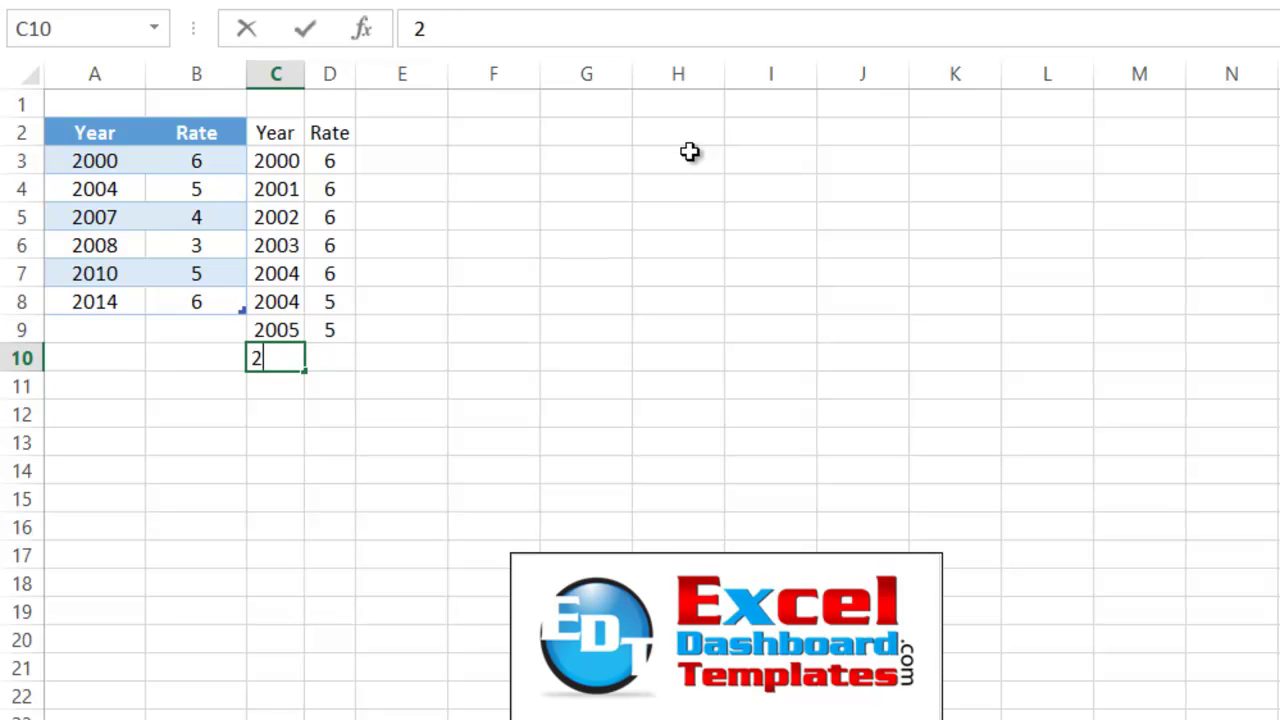
pyautogui.write('006')
pyautogui.press('Tab')
pyautogui.write('5')
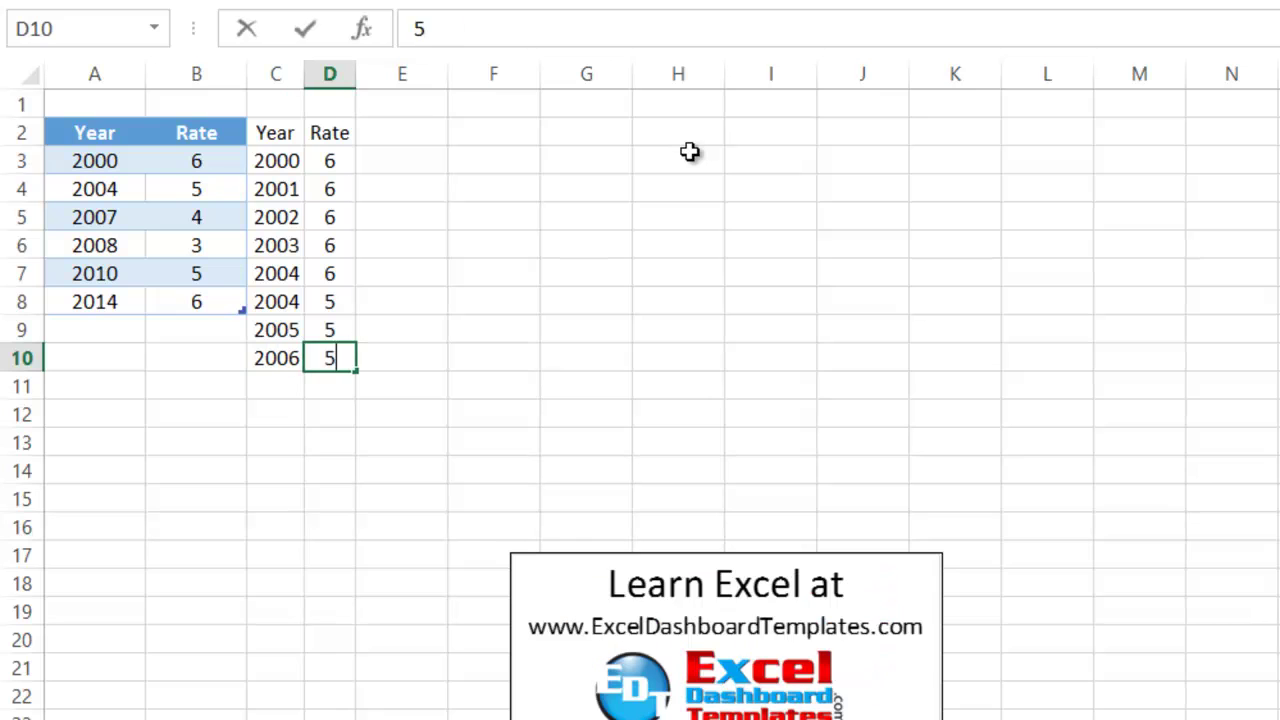
pyautogui.press('Return')
pyautogui.write('2007')
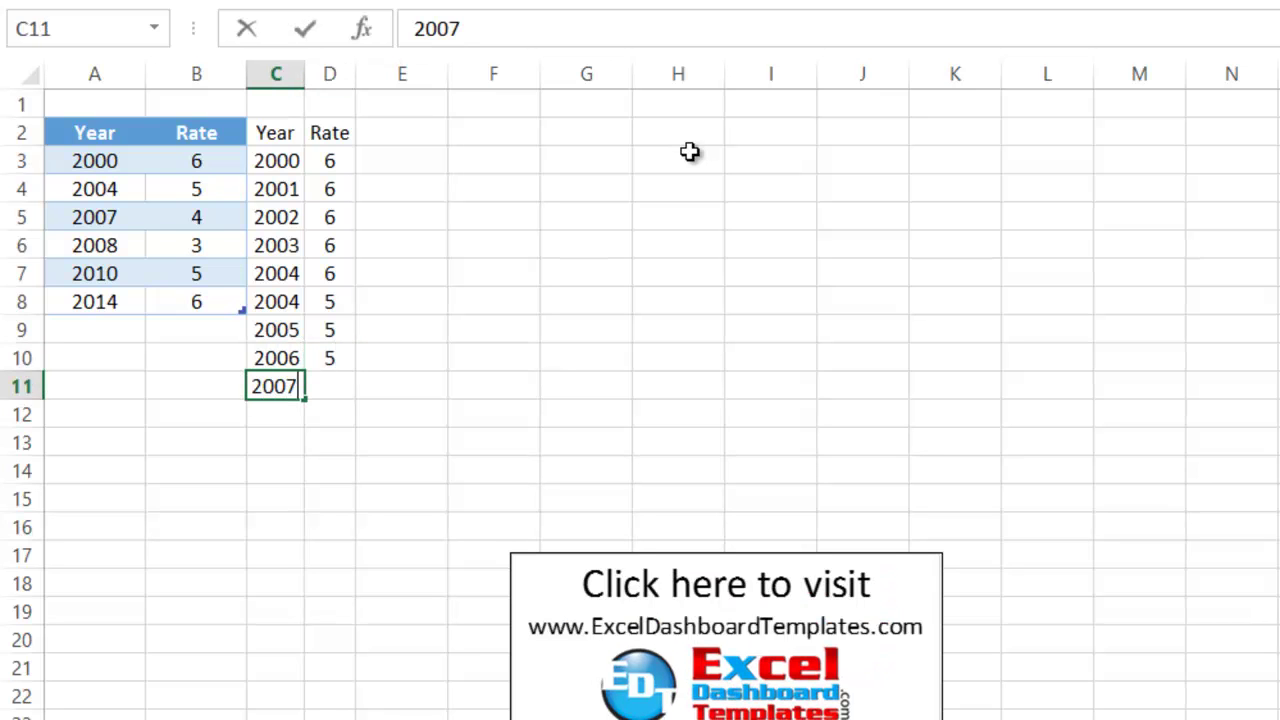
pyautogui.hotkey('ctrl', 'Return')
pyautogui.press('Tab')
pyautogui.write('4')
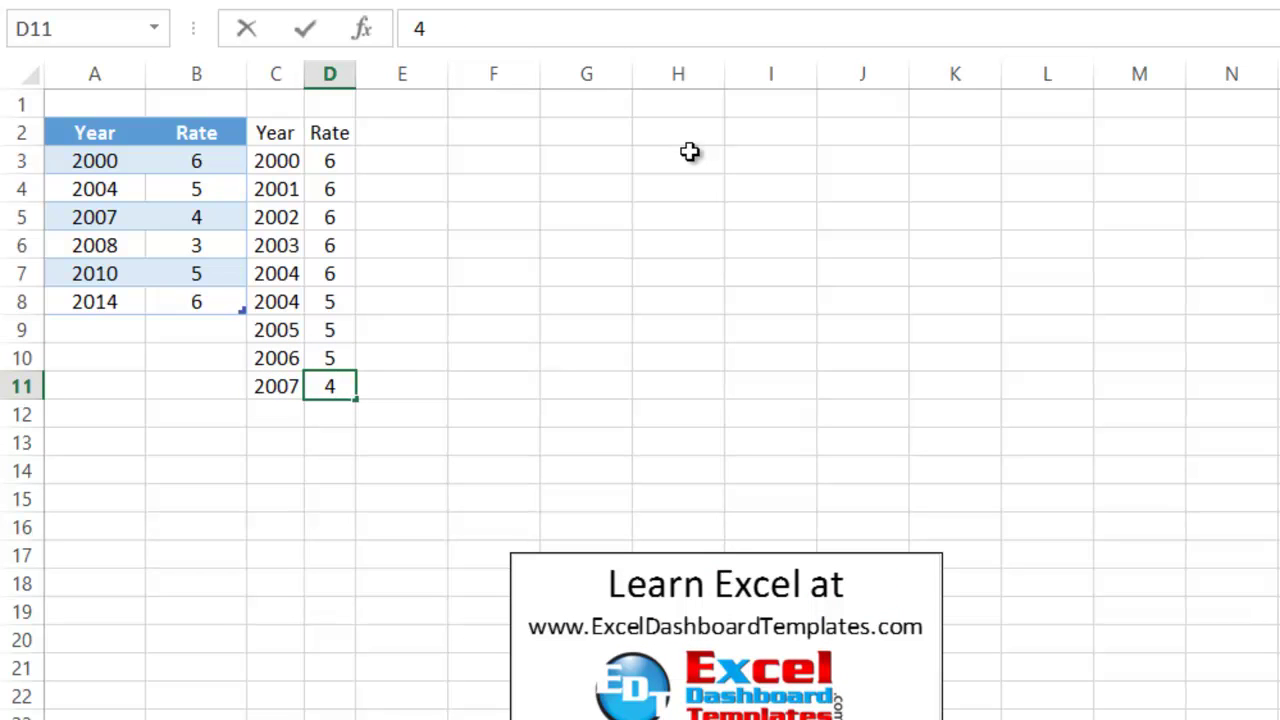
pyautogui.hotkey('shift', 'Tab')
pyautogui.press('Tab')
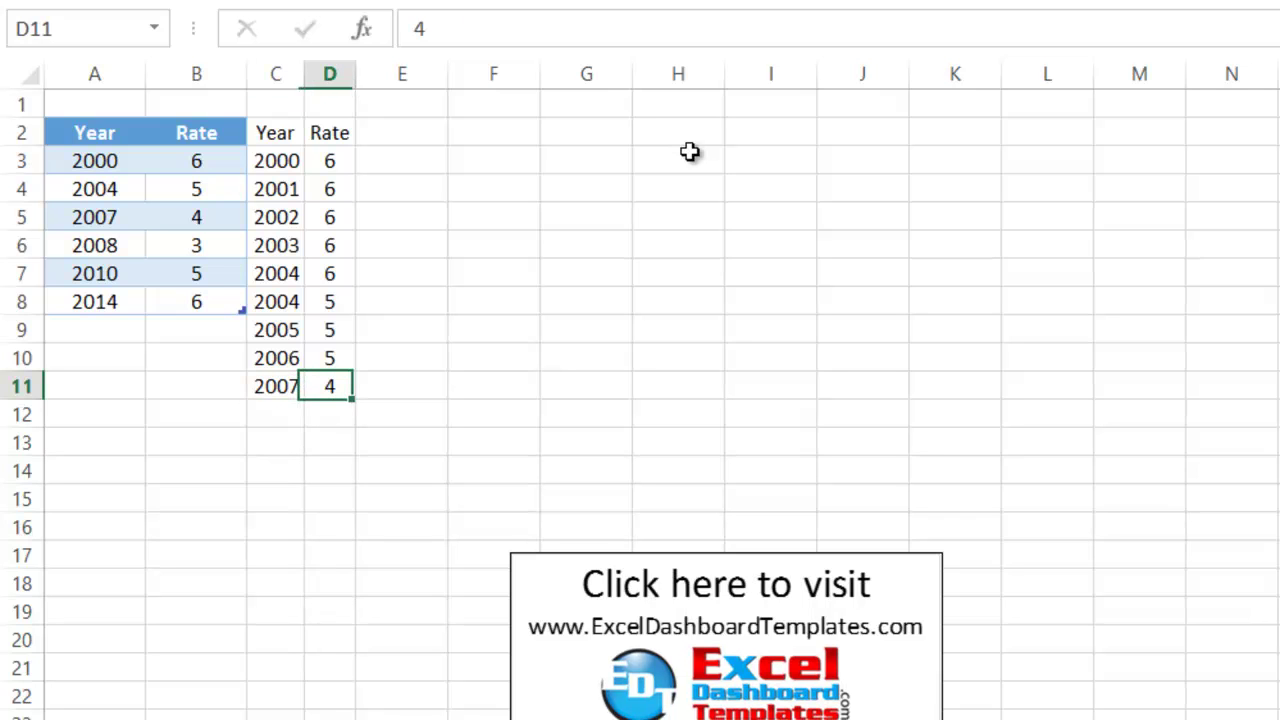
pyautogui.write('5')
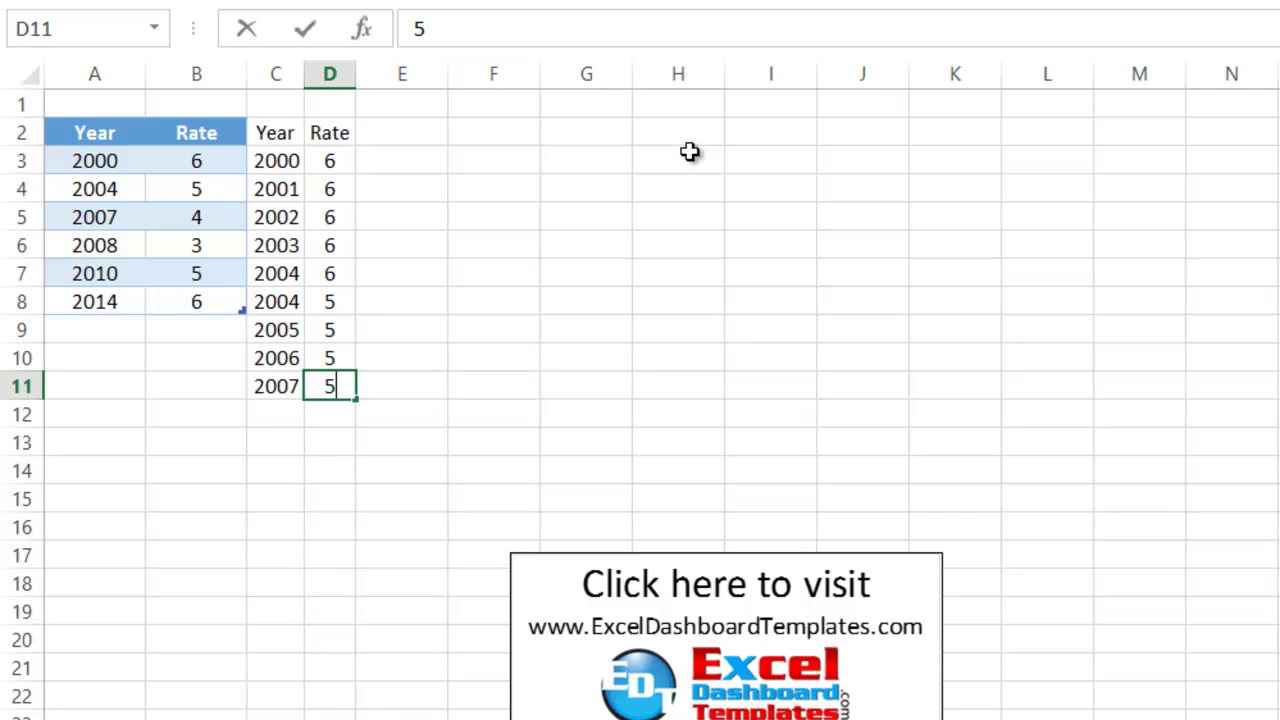
pyautogui.press('Return')
# Add rows 2007 and 2008 at rate 4, then 2008, 2009 and 2010 at rate 3
pyautogui.write('2007')
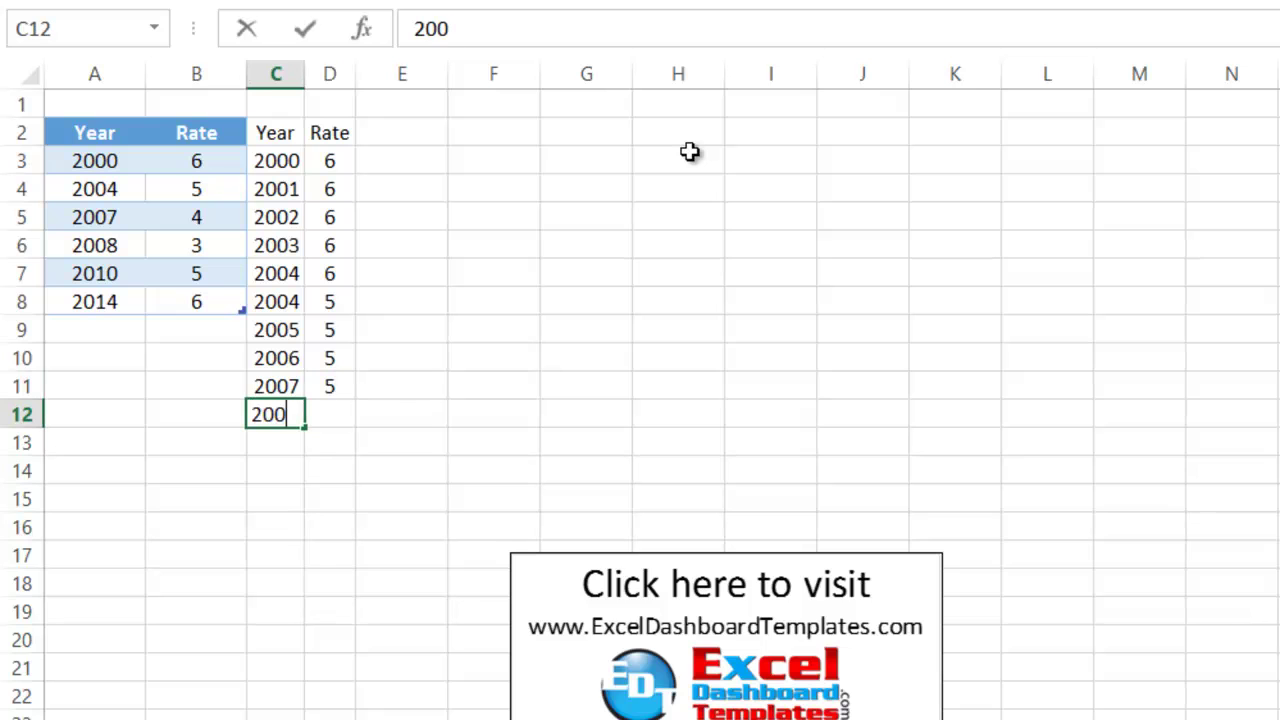
pyautogui.hotkey('ctrl', 'Return')
pyautogui.press('Tab')
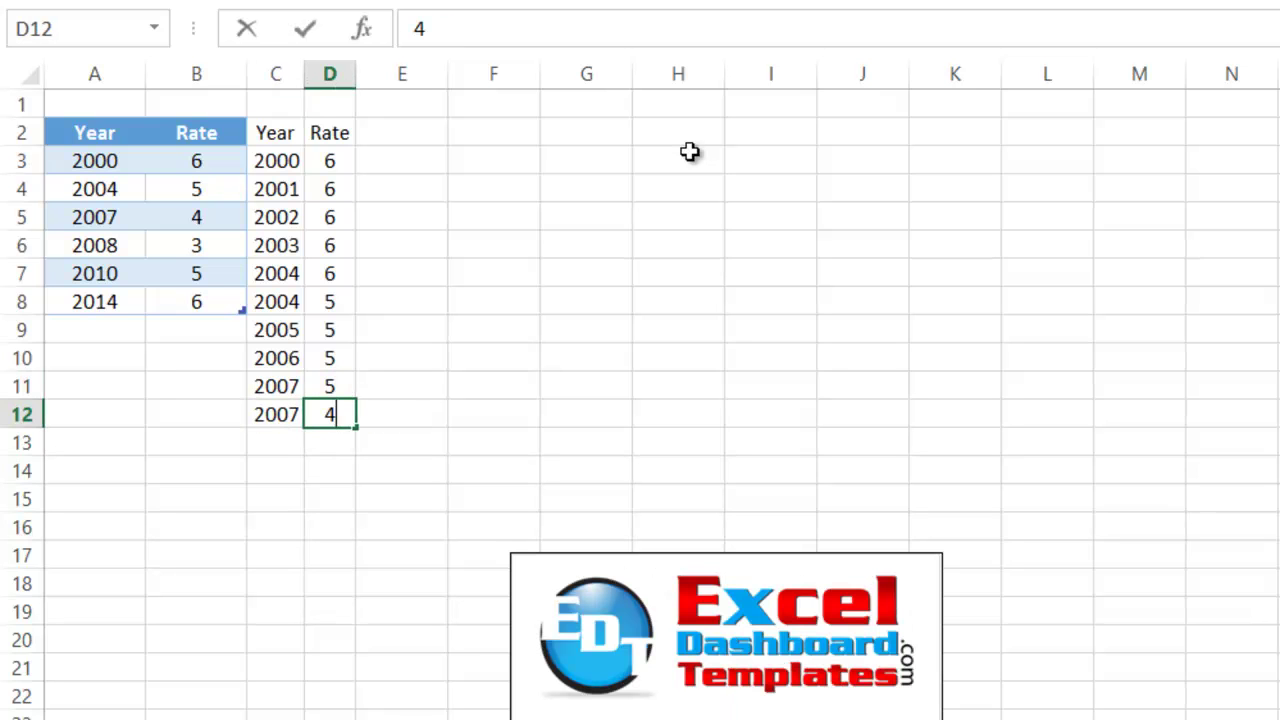
pyautogui.press('Down')
pyautogui.press('Left')
pyautogui.write('2008')
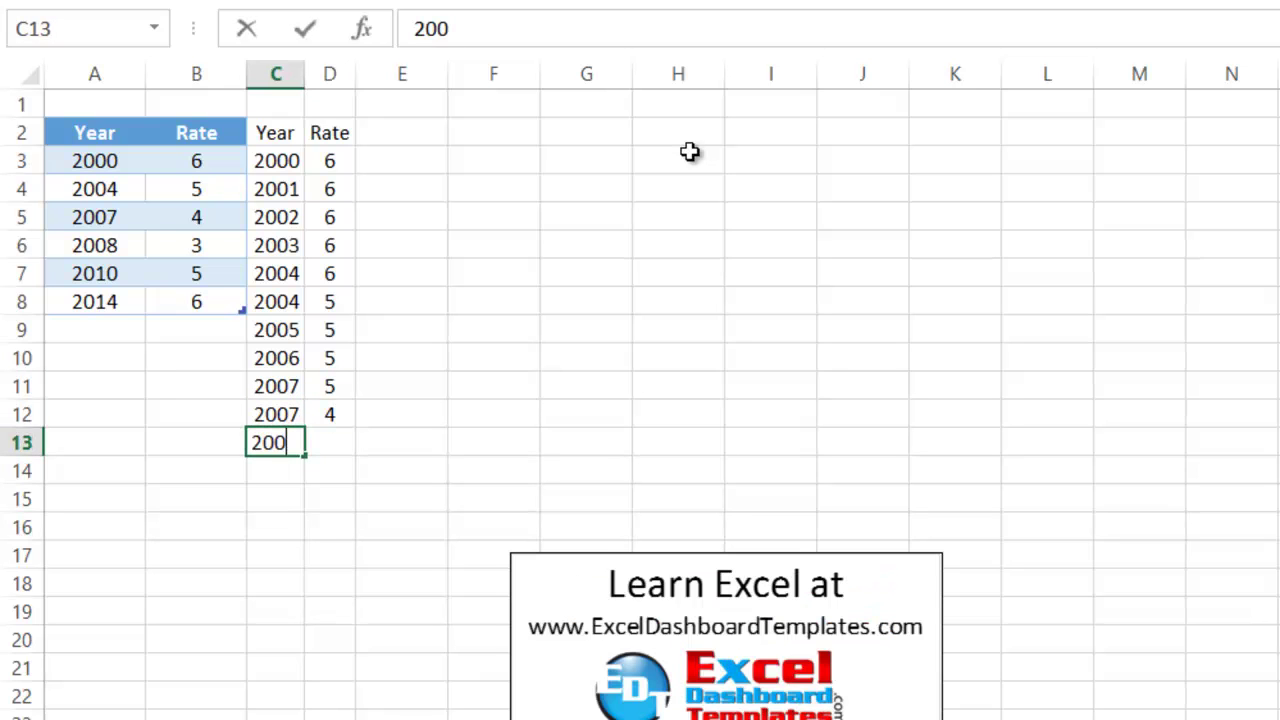
pyautogui.hotkey('ctrl', 'Return')
pyautogui.press('Right')
pyautogui.press('F2')
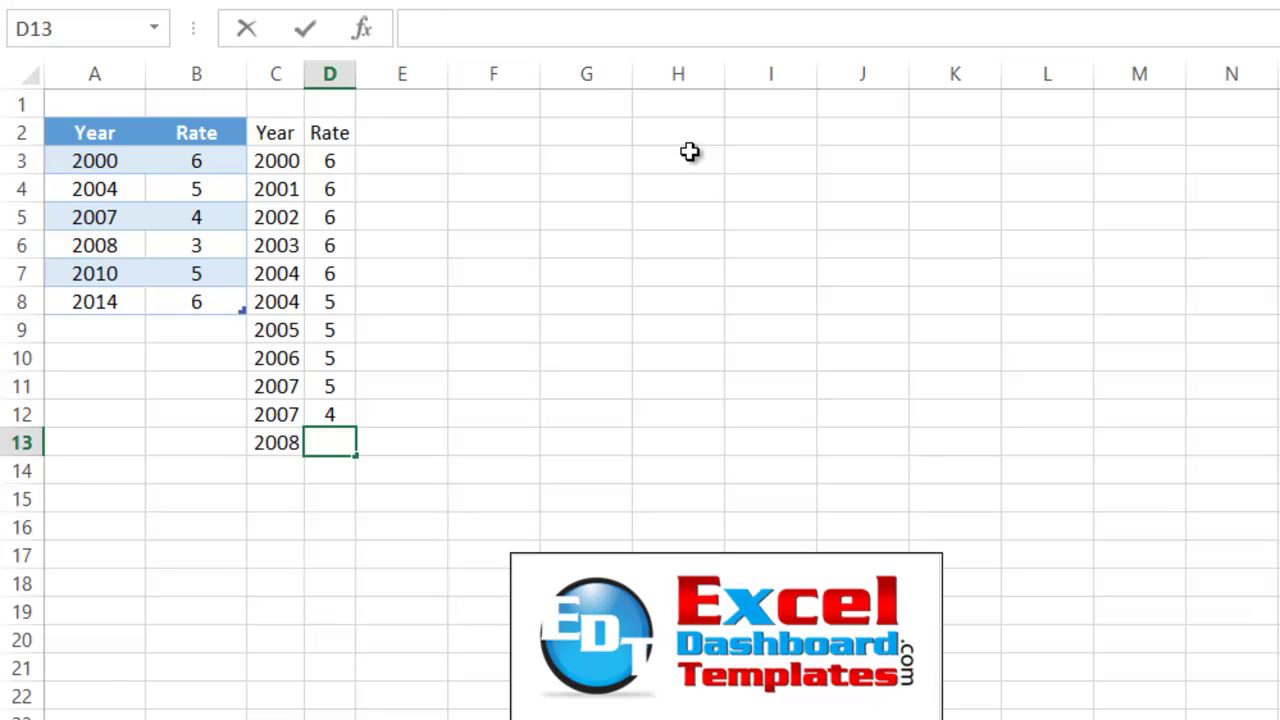
pyautogui.write('4')
pyautogui.press('Return')
pyautogui.press('Left')
pyautogui.write('2008')
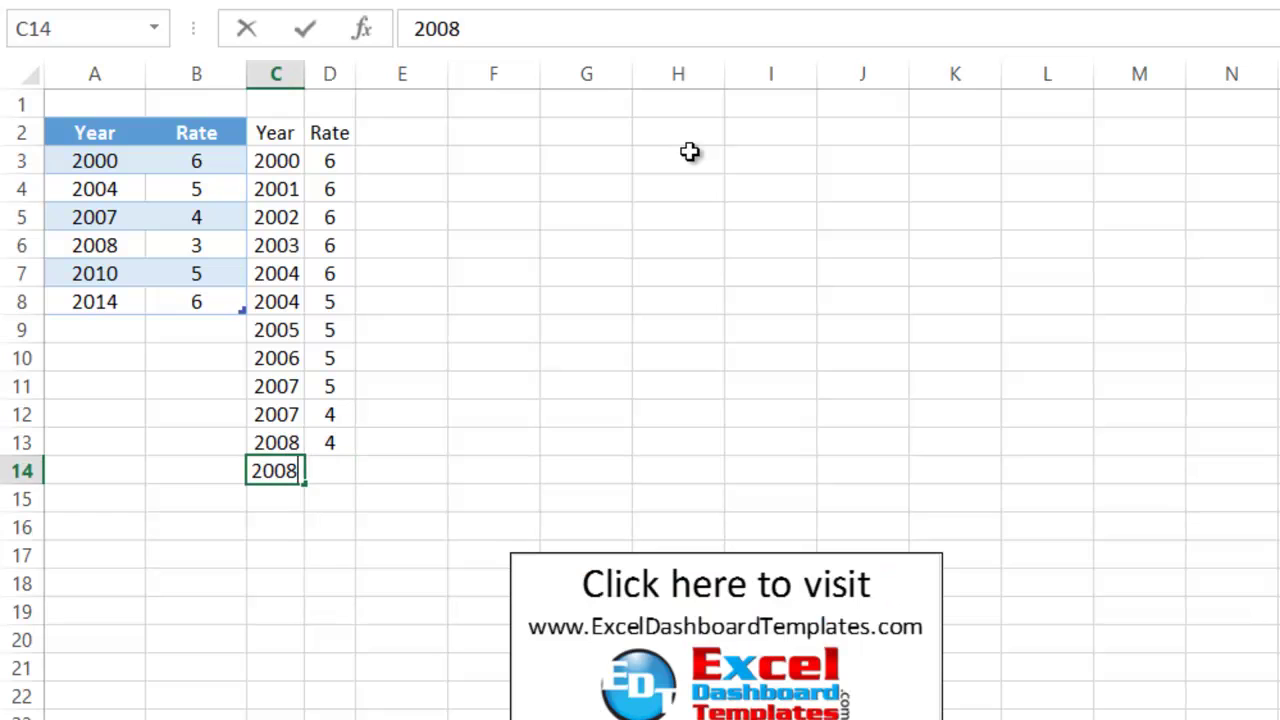
pyautogui.press('Right')
pyautogui.press('F2')
pyautogui.write('3')
pyautogui.press('Return')
pyautogui.press('Left')
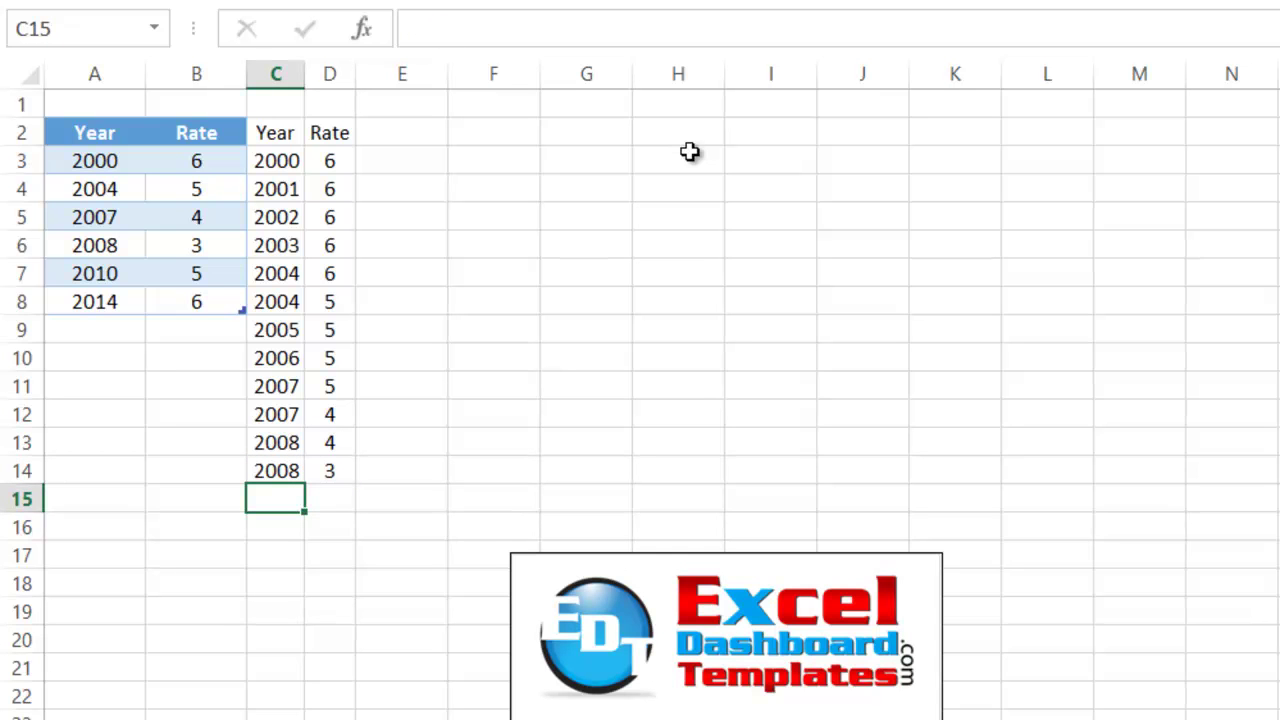
pyautogui.write('2009')
pyautogui.press('Right')
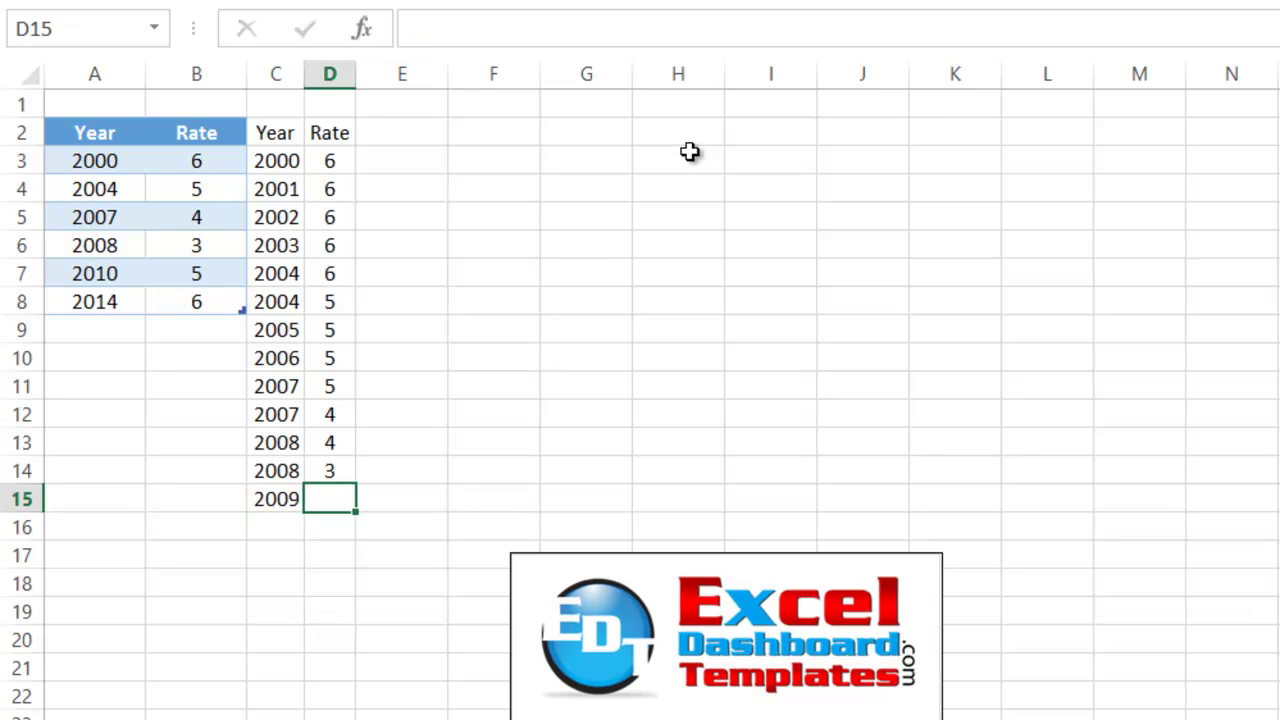
pyautogui.write('3')
pyautogui.press('Return')
pyautogui.press('Left')
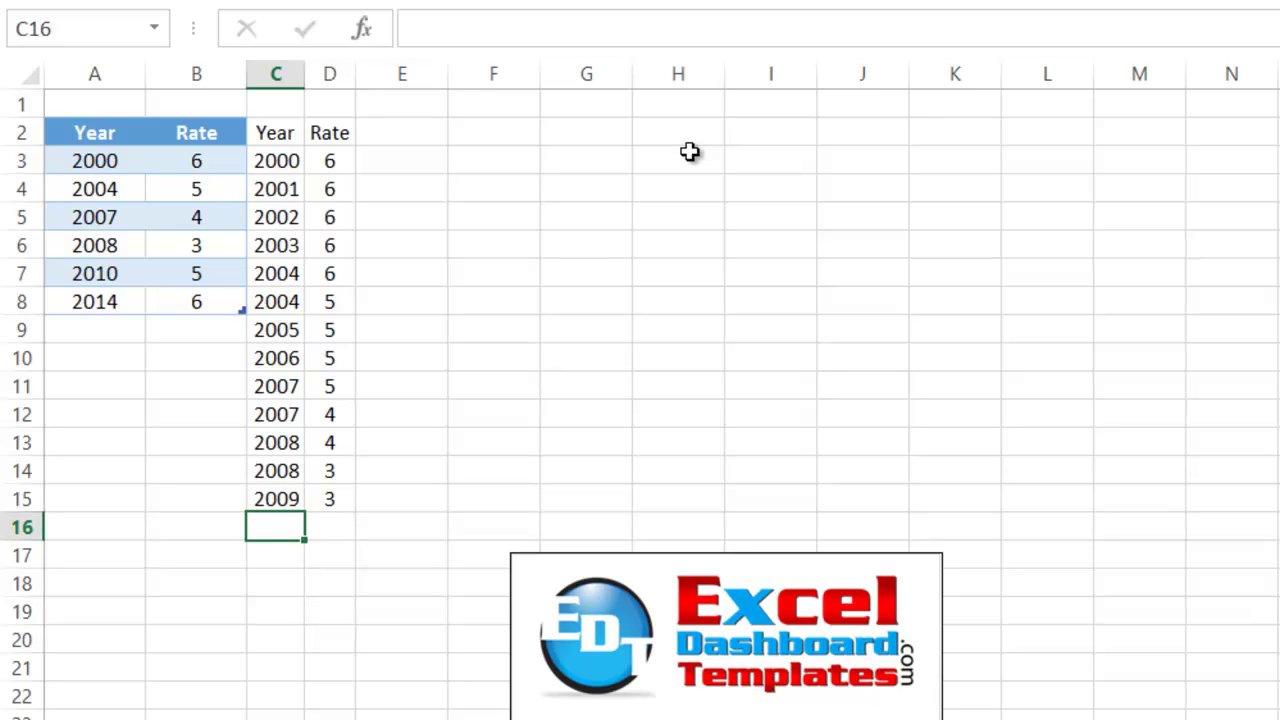
pyautogui.write('2010')
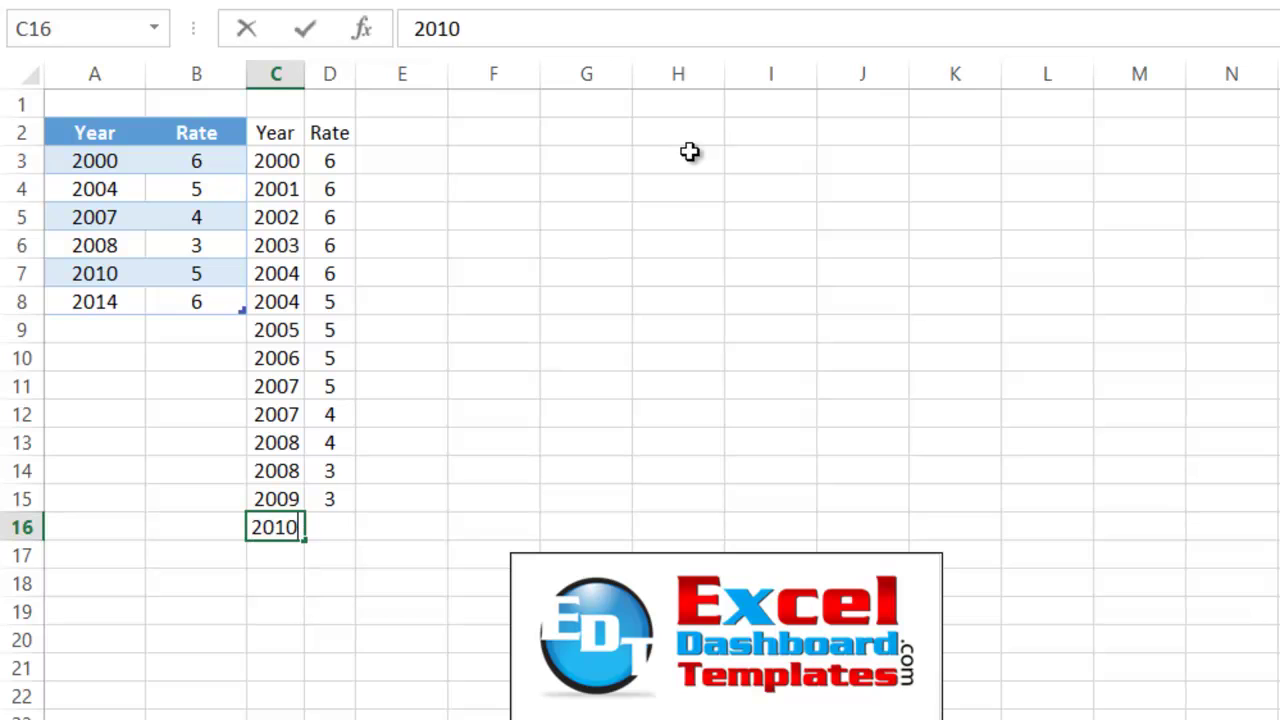
pyautogui.press('Right')
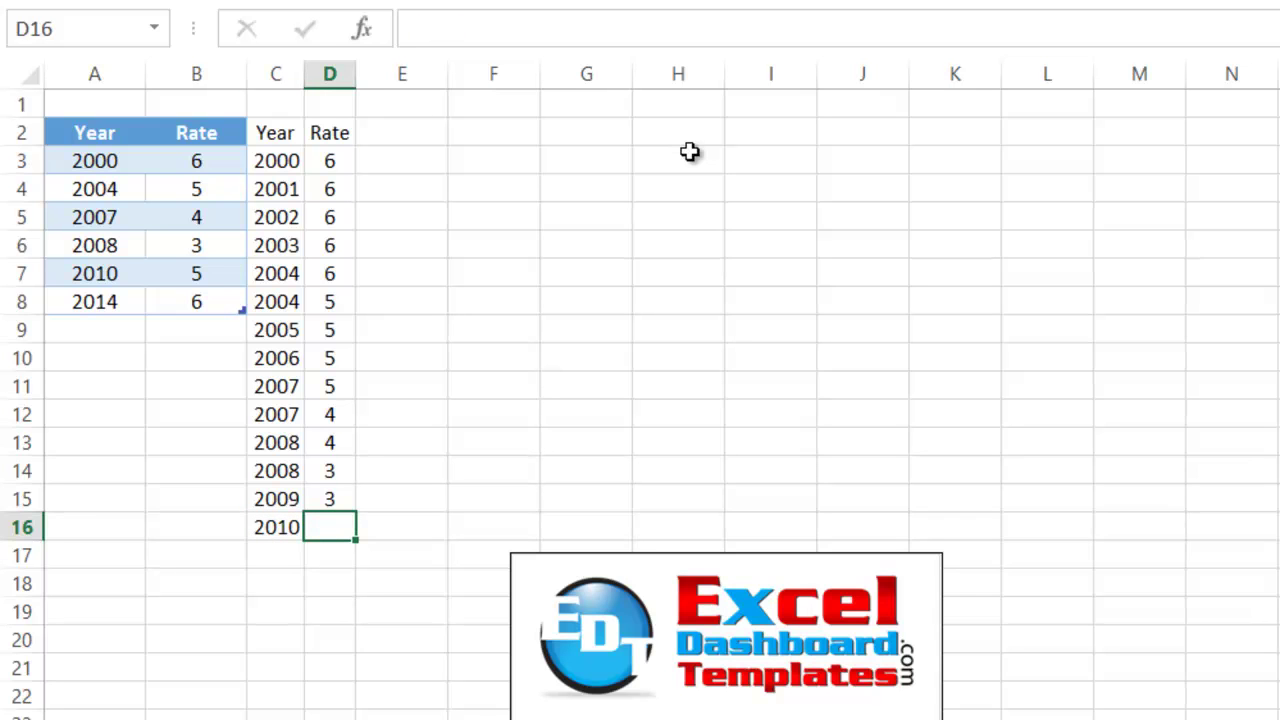
pyautogui.write('3')
pyautogui.press('Return')
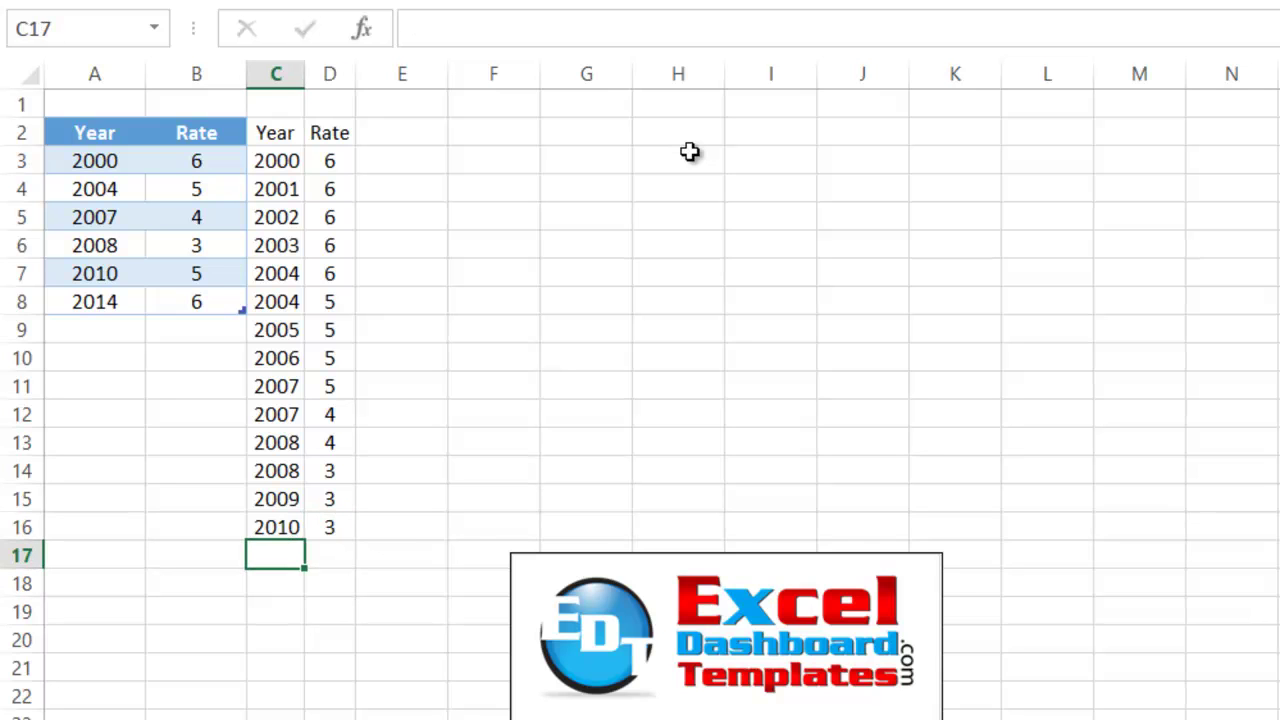
# Add the 2010–2014 rows at rate 5 and a final 2014 row at rate 6
pyautogui.write('2001')
pyautogui.press('BackSpace')
pyautogui.press('BackSpace')
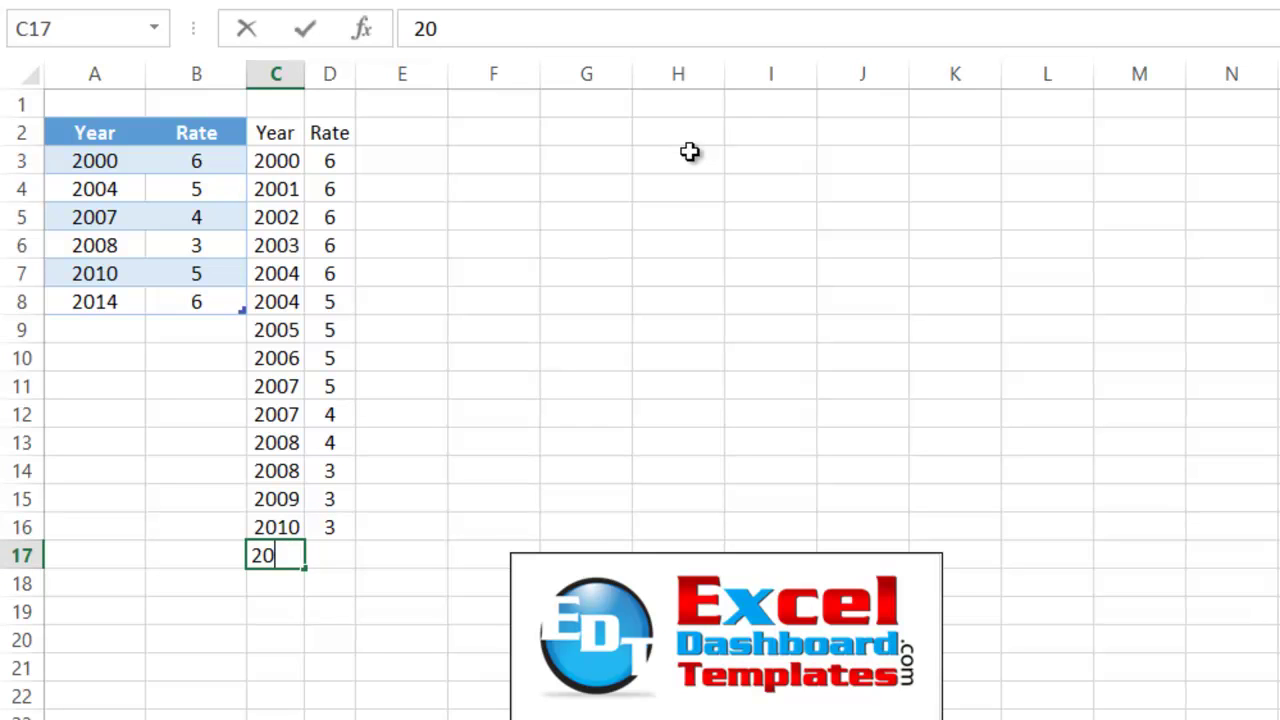
pyautogui.write('10')
pyautogui.press('Tab')
pyautogui.write('5')
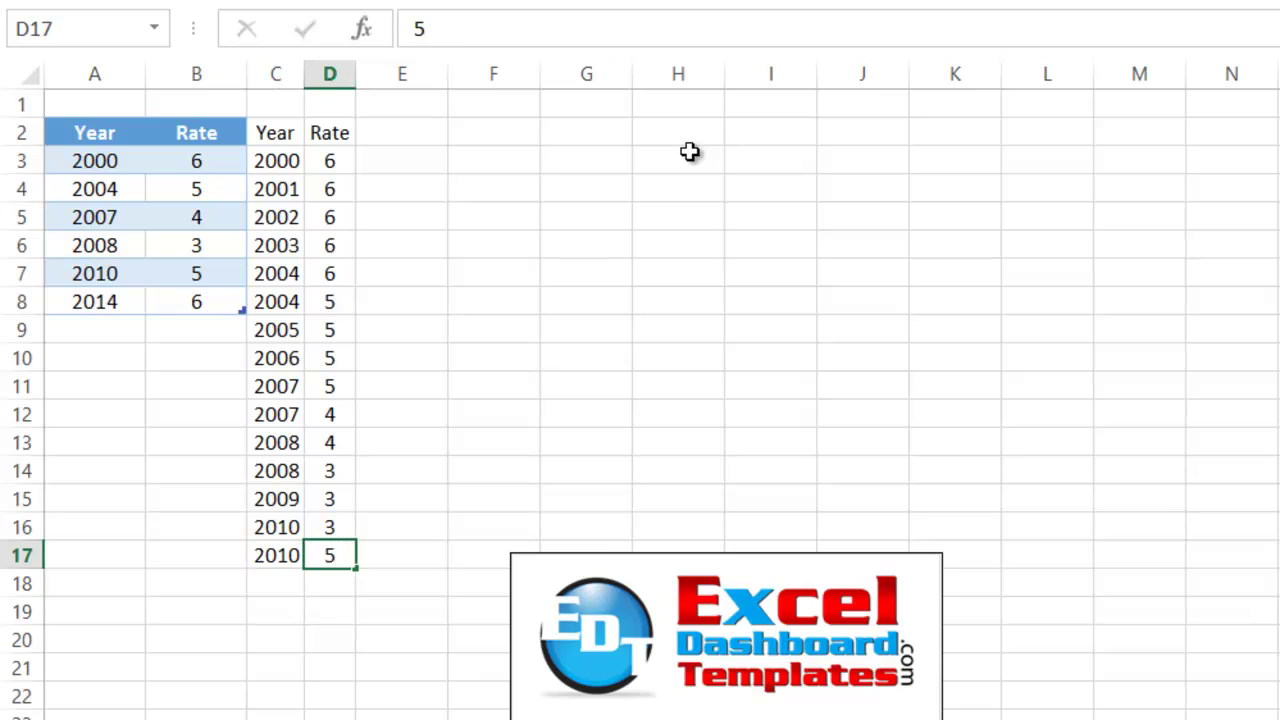
pyautogui.press('Return')
pyautogui.write('2011')
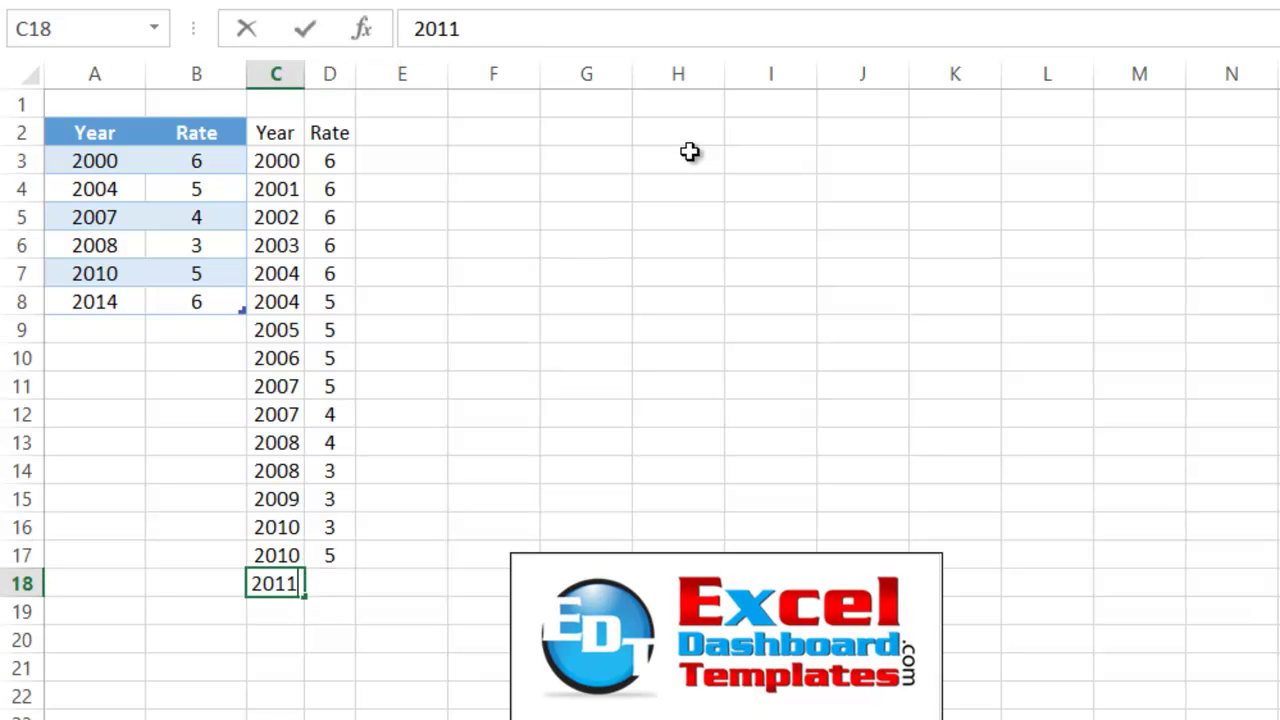
pyautogui.press('Tab')
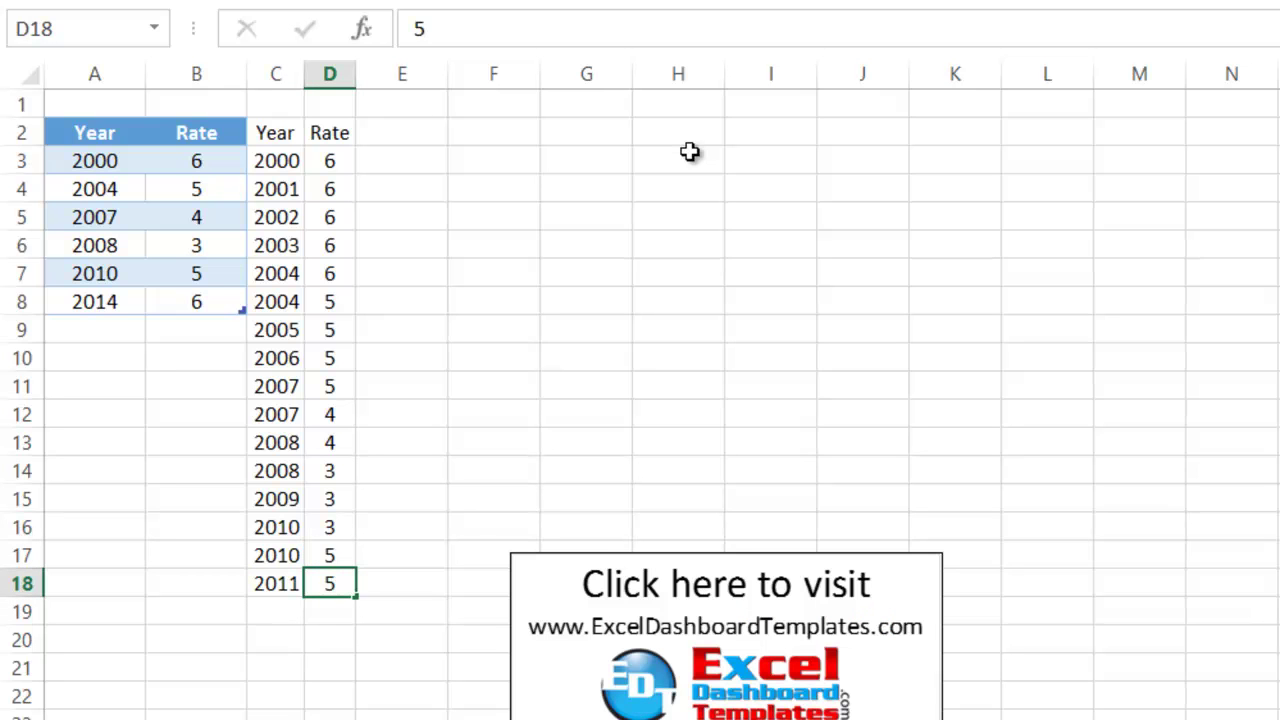
pyautogui.press('Return')
pyautogui.write('5')
pyautogui.press('Left')
pyautogui.write('2012')
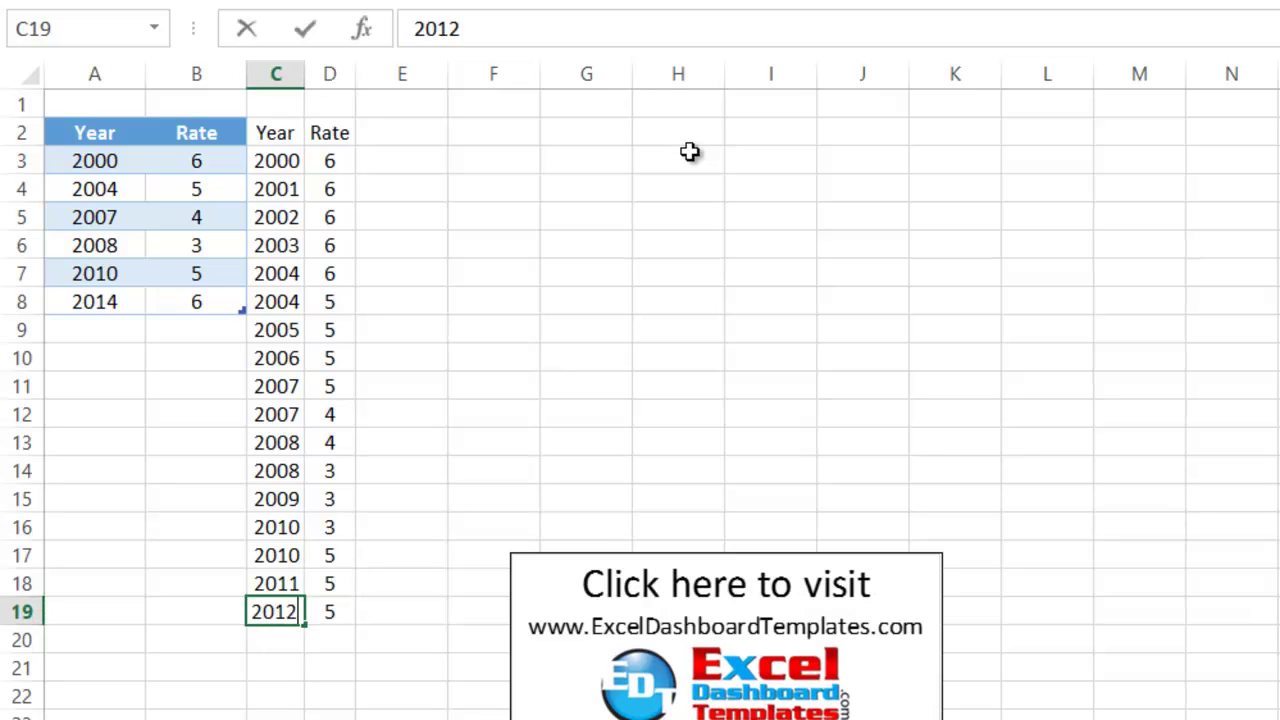
pyautogui.press('Return')
pyautogui.press('Left')
pyautogui.press('Right')
pyautogui.write('201')
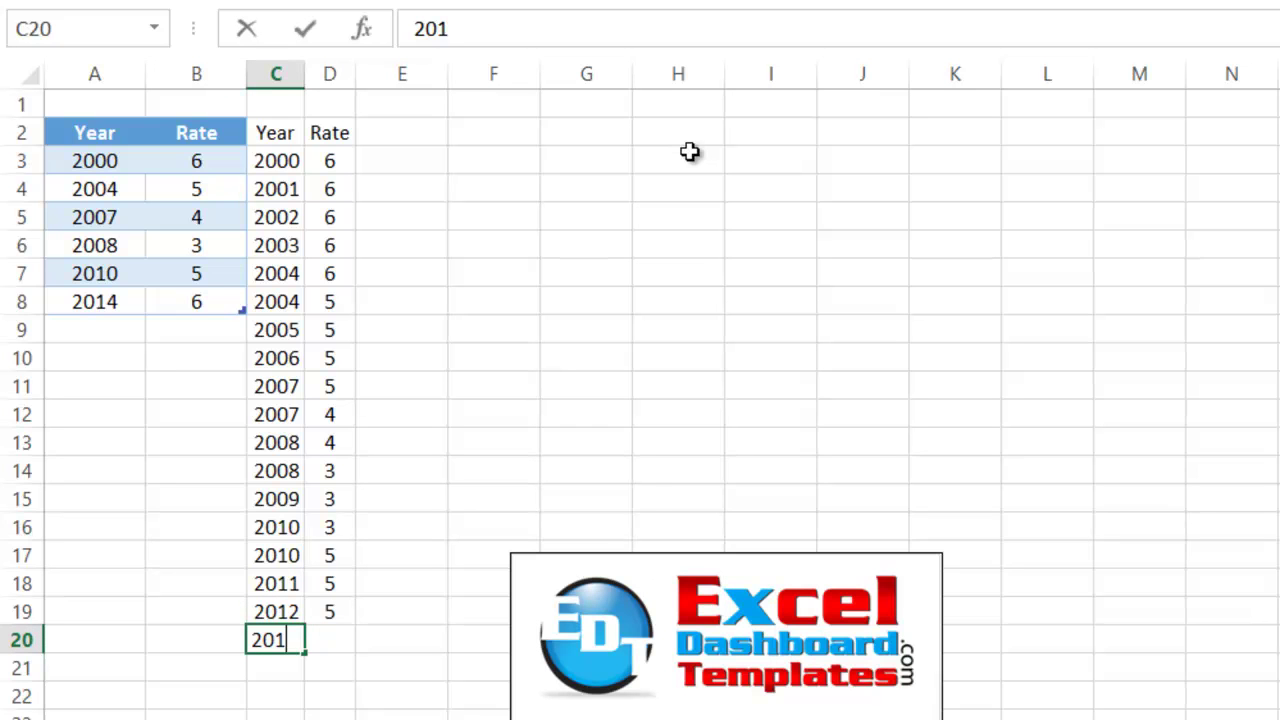
pyautogui.write('3')
pyautogui.press('Tab')
pyautogui.write('5')
pyautogui.hotkey('ctrl', 'Return')
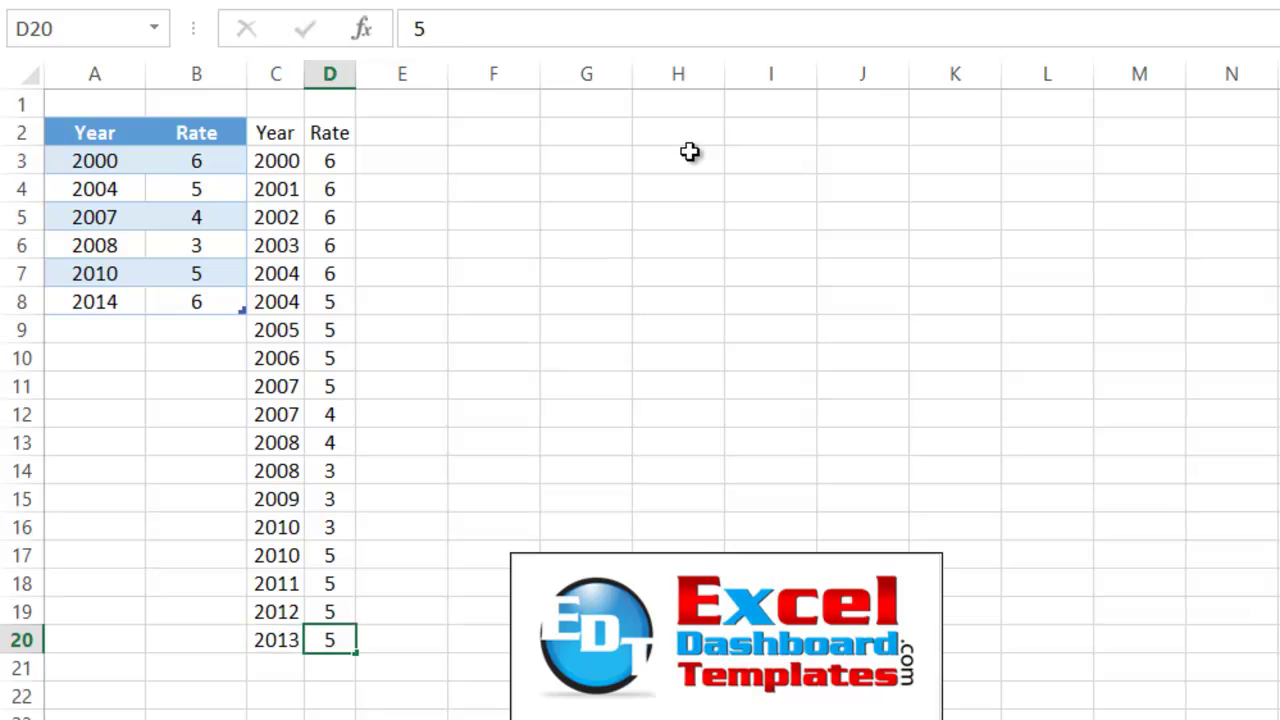
pyautogui.press('Return')
pyautogui.write('2014')
pyautogui.hotkey('ctrl', 'Return')
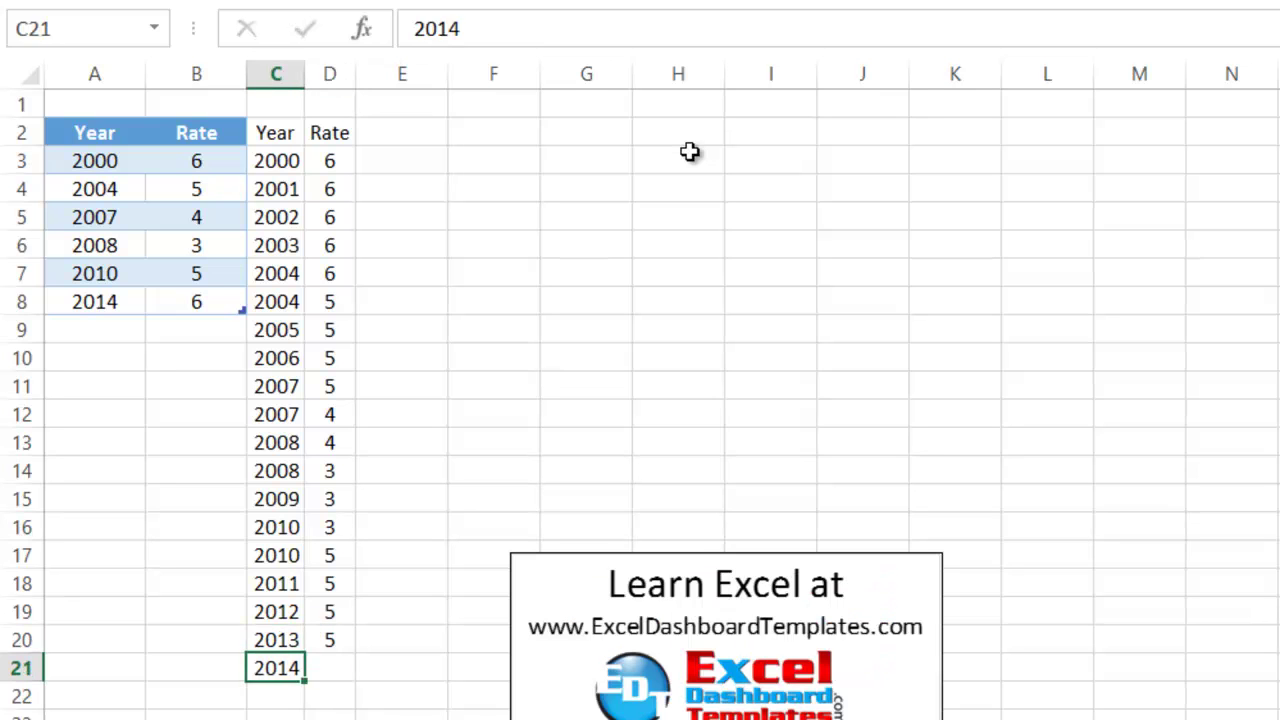
pyautogui.press('Tab')
pyautogui.write('5')
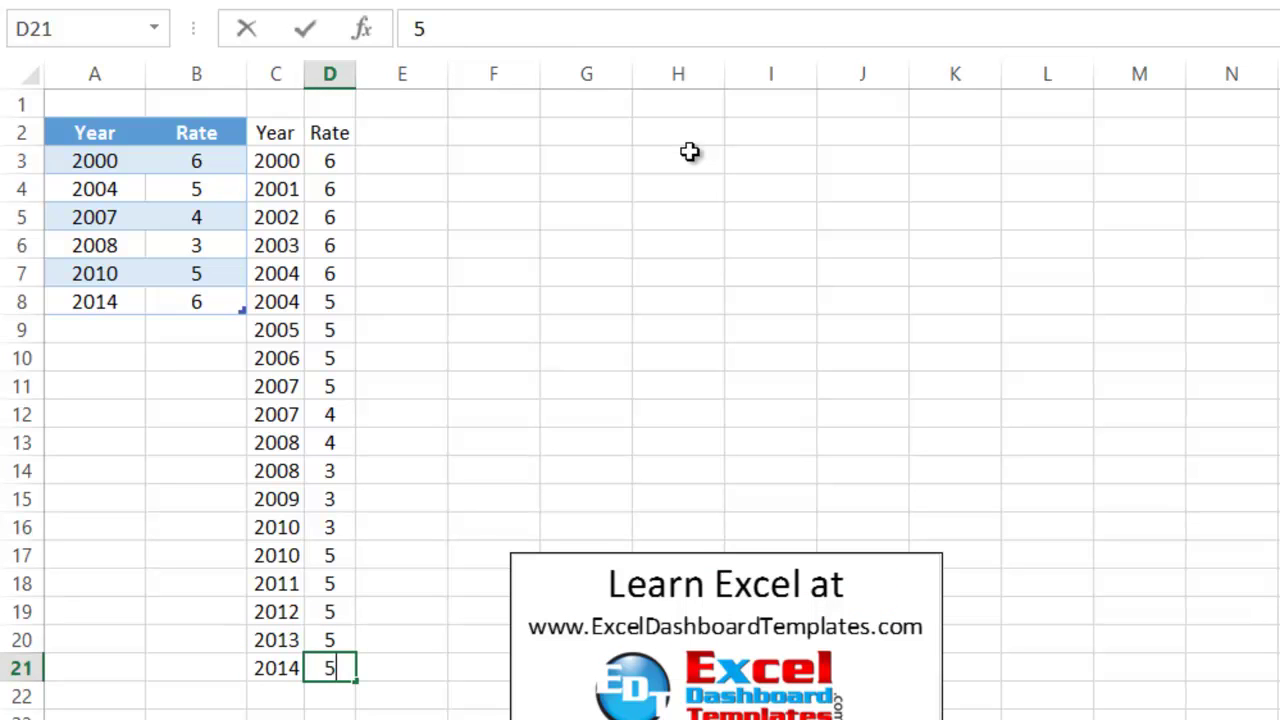
pyautogui.press('Return')
pyautogui.write('2014')
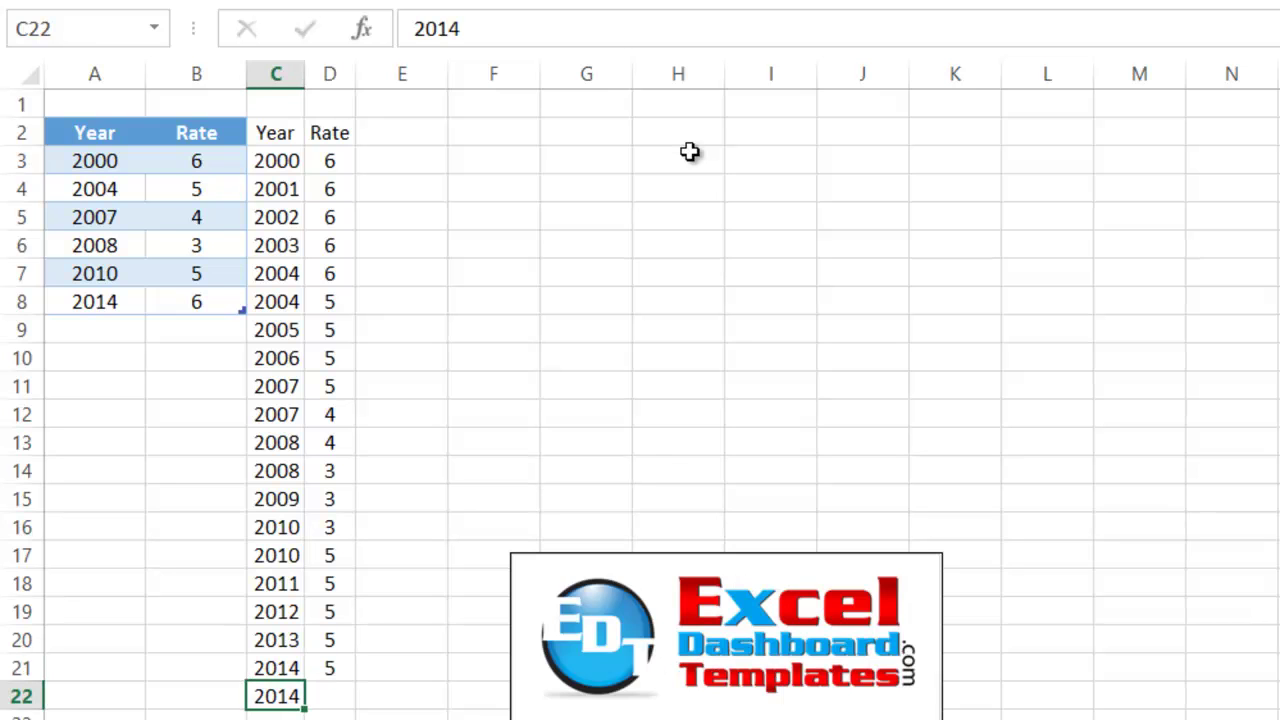
pyautogui.press('Tab')
pyautogui.write('6')
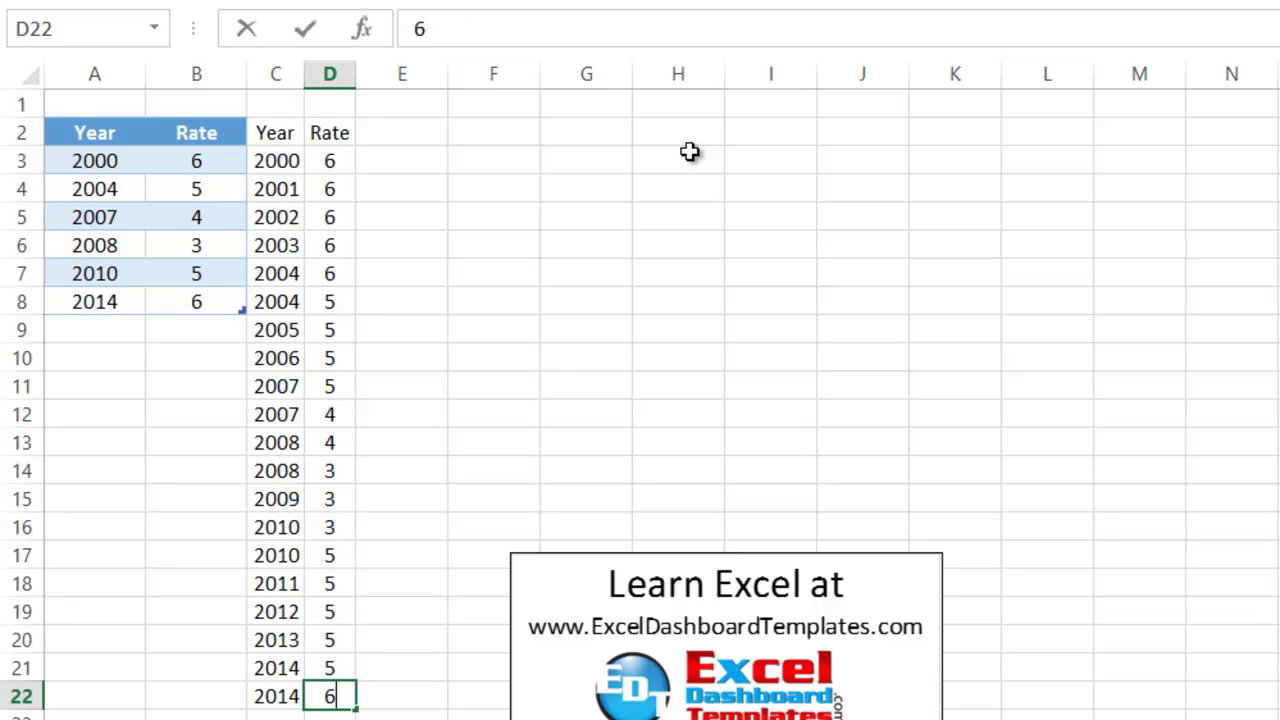
pyautogui.press('Up')
pyautogui.hotkey('ctrl', 'Up')
# Delete the 'Year' header text in C2 above the helper years
pyautogui.press('Left')
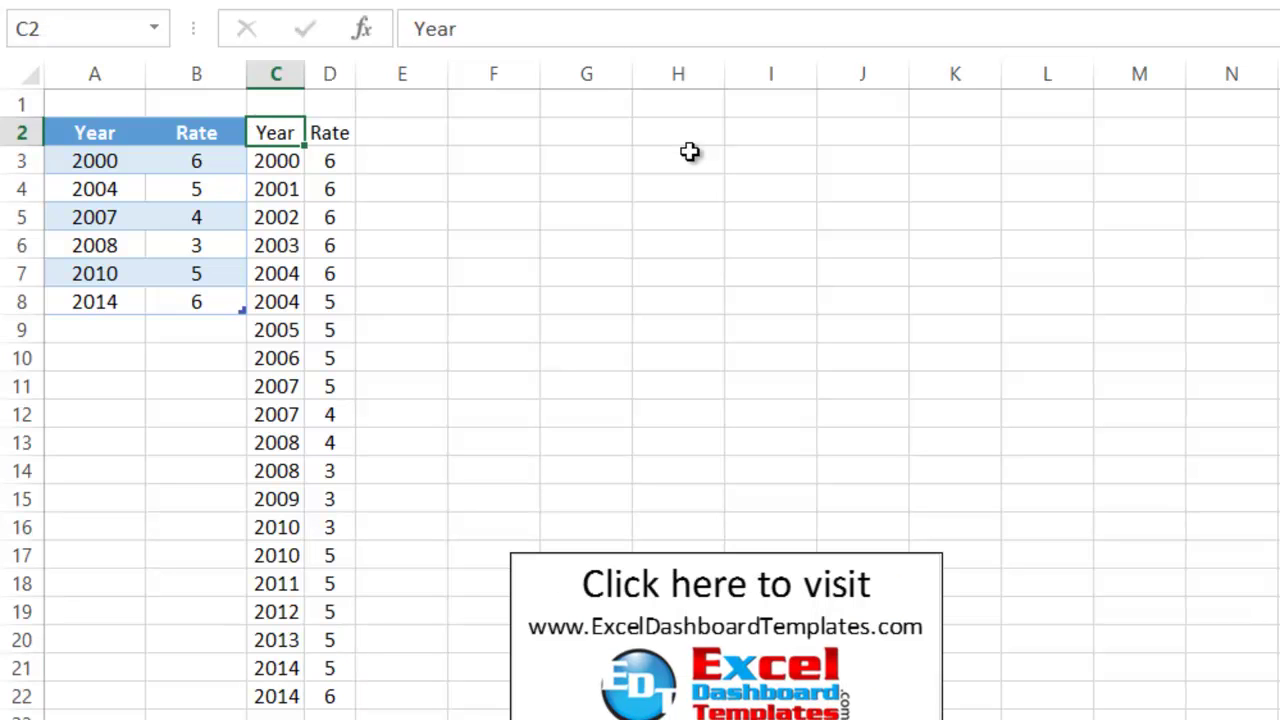
pyautogui.press('Down')
pyautogui.press('Right')
pyautogui.press('Up')
pyautogui.press('Left')
pyautogui.press('Down')
pyautogui.press('Up')
pyautogui.press('Down')
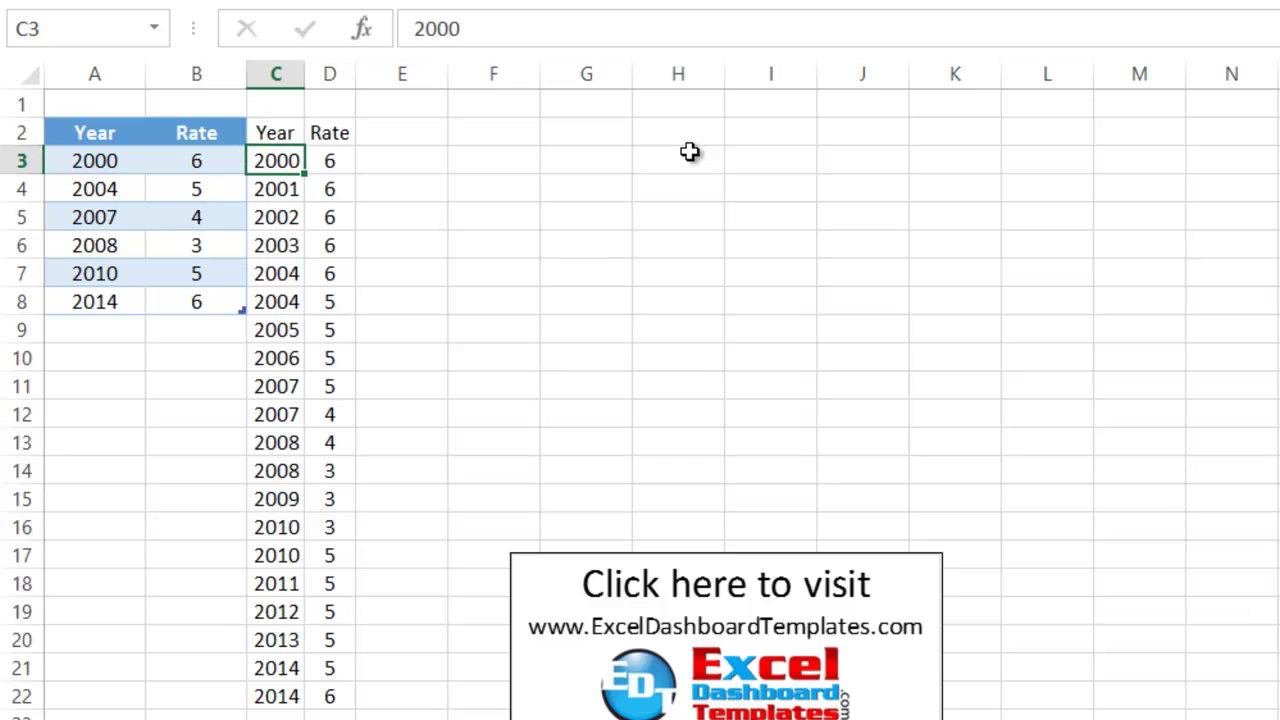
pyautogui.hotkey('ctrl', 'shift', 'Down')
pyautogui.press('Up')
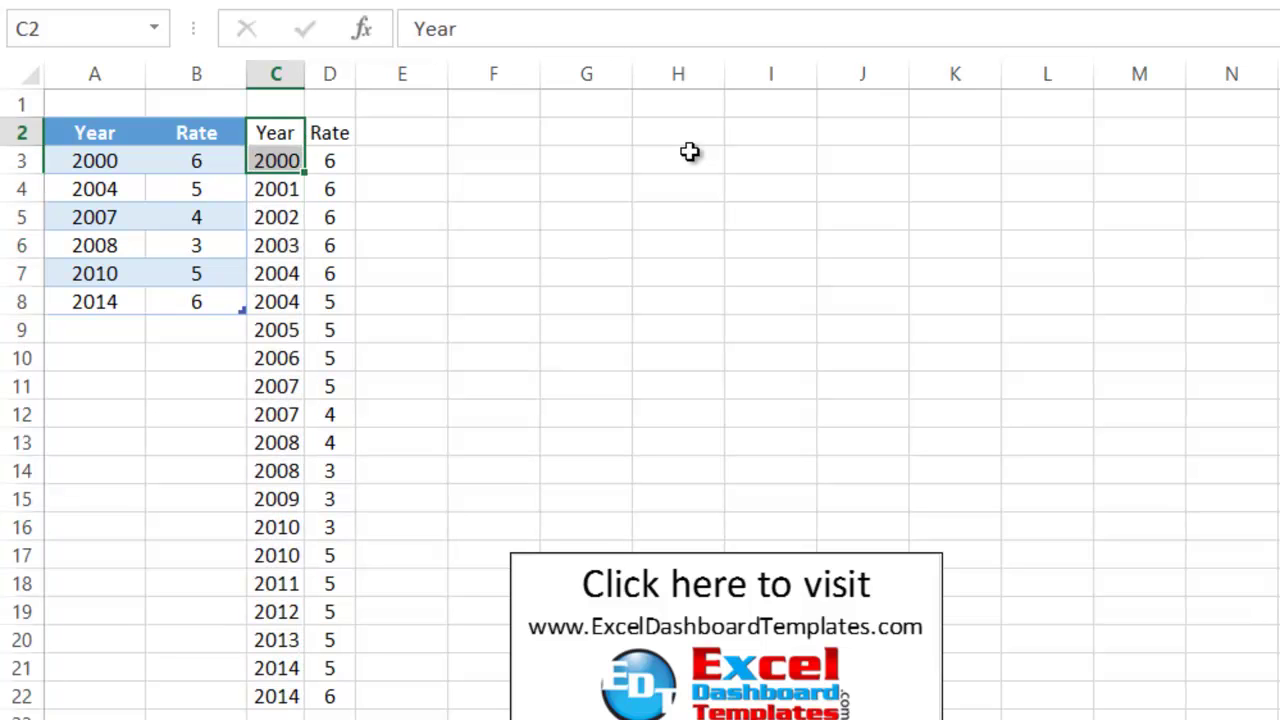
pyautogui.press('Delete')
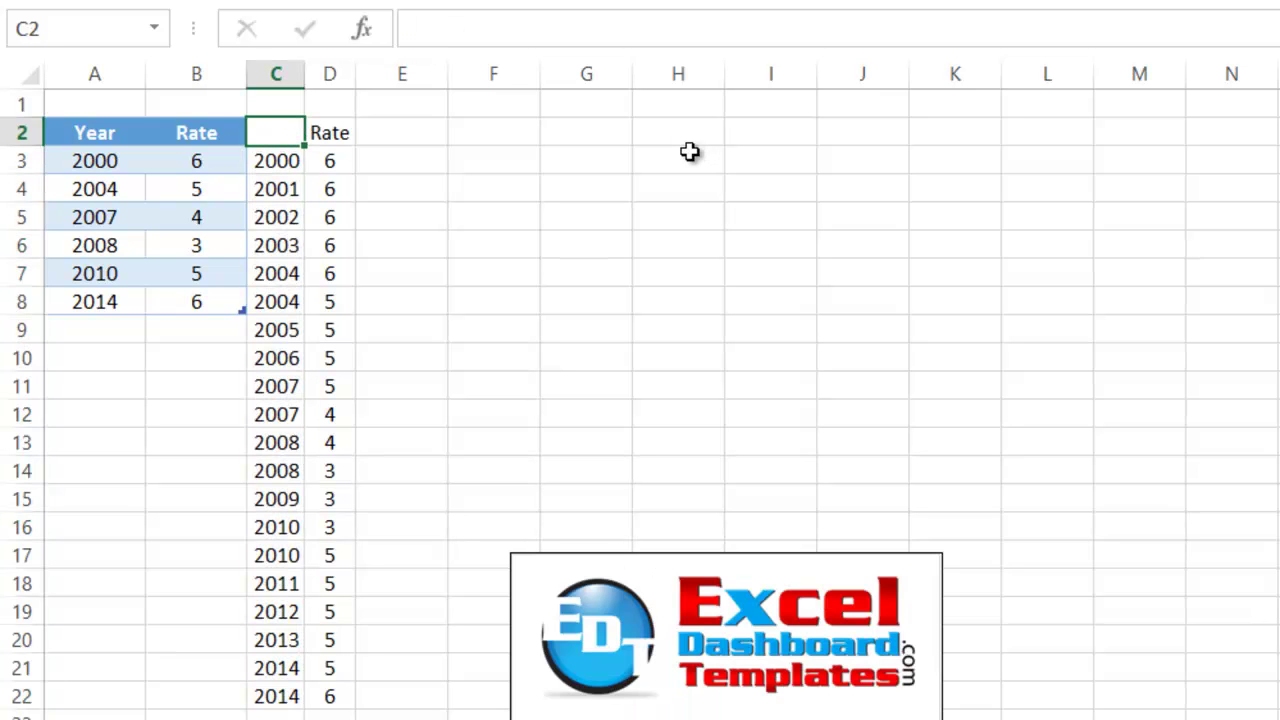
# Select C2:D22 and insert a 2-D line chart titled Rate
pyautogui.press('Down')
pyautogui.press('Up')
pyautogui.hotkey('shift', 'Right')
pyautogui.hotkey('shift', 'Down')
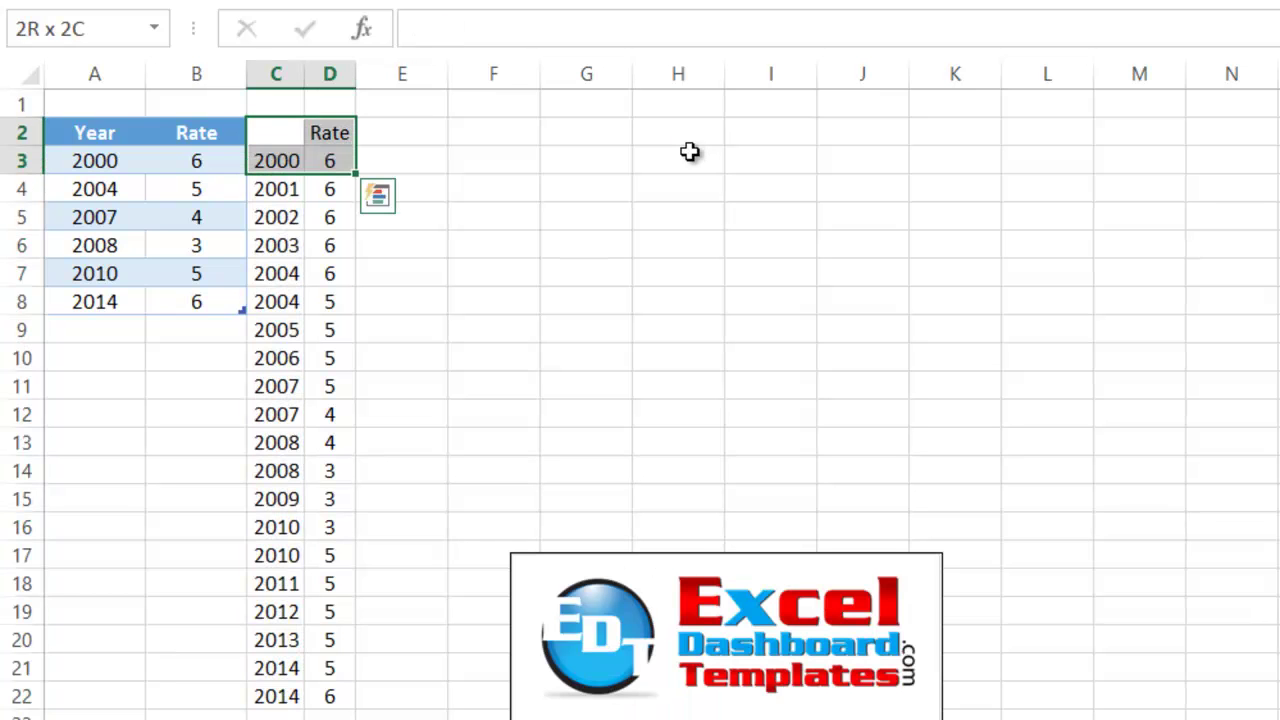
pyautogui.hotkey('ctrl', 'shift', 'Down')
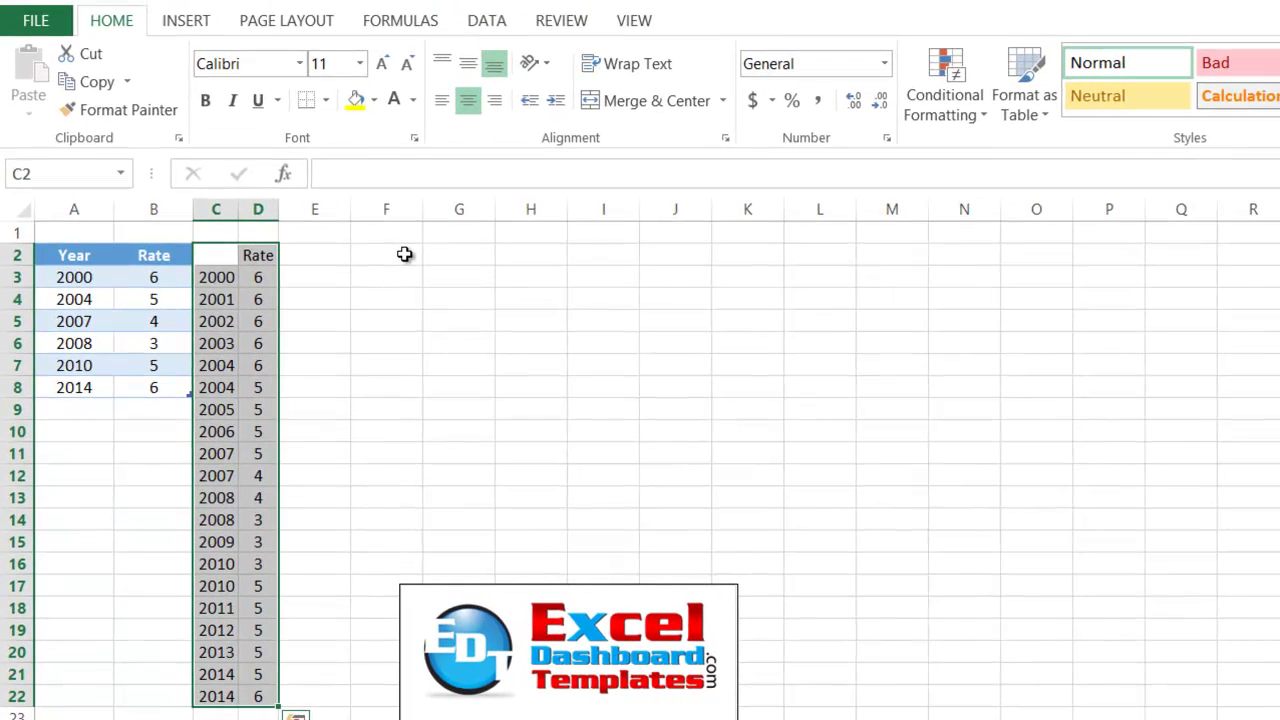
pyautogui.click(152, 14)
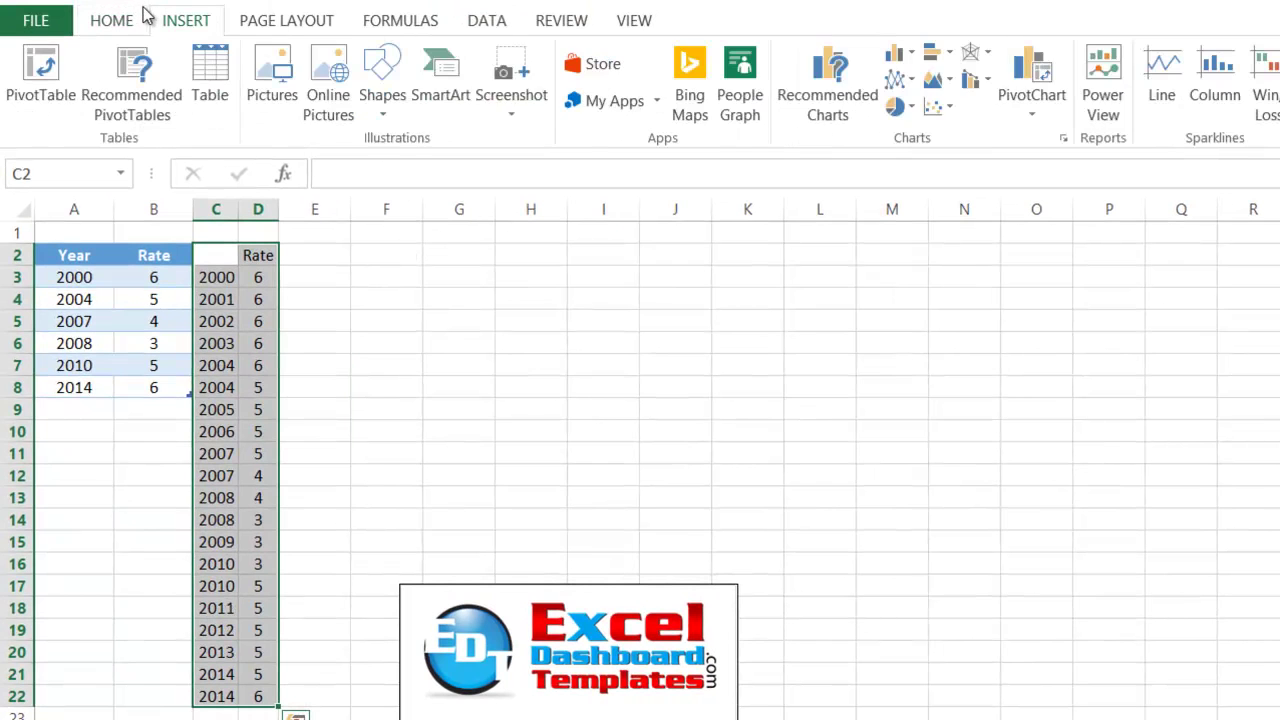
pyautogui.hotkey('alt', 'n')
pyautogui.press('n')
pyautogui.press('Up')
pyautogui.press('Return')
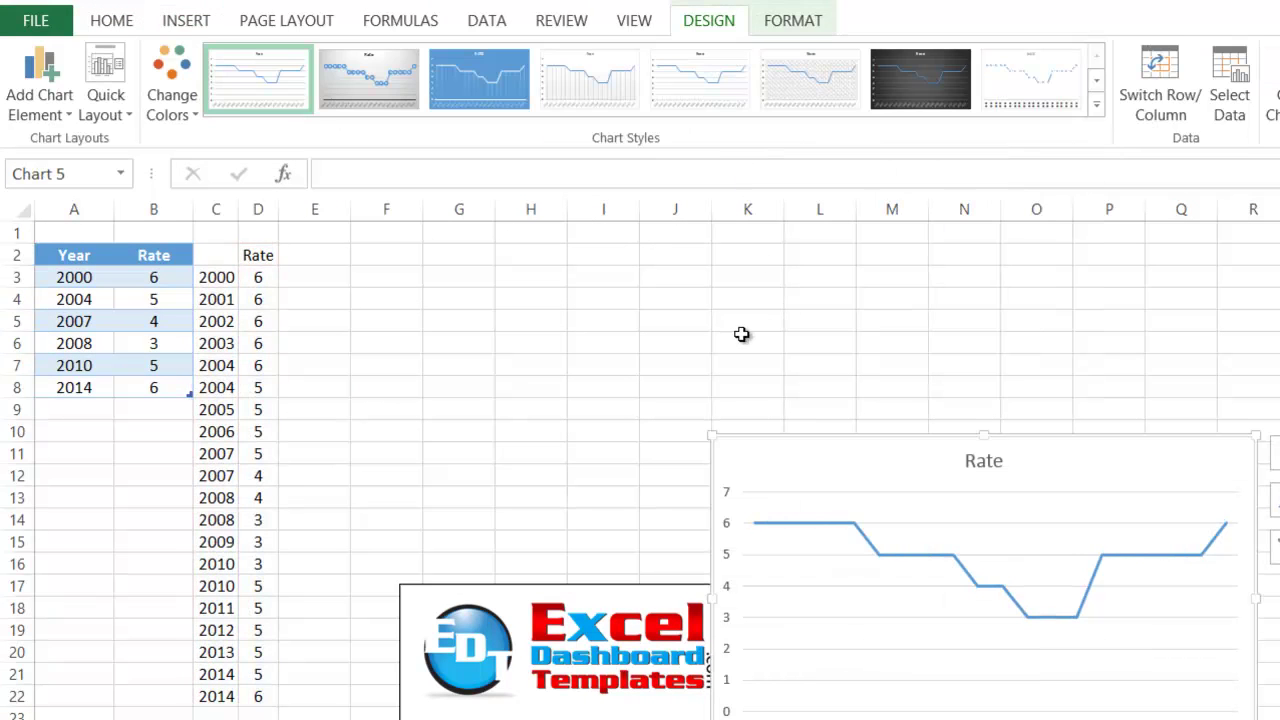
# Drag the Rate chart beside the helper table over columns E to L, then select its horizontal axis
pyautogui.moveTo(740, 343)
pyautogui.mouseDown()
pyautogui.moveTo(414, 214)
pyautogui.moveTo(394, 171)
pyautogui.mouseUp()
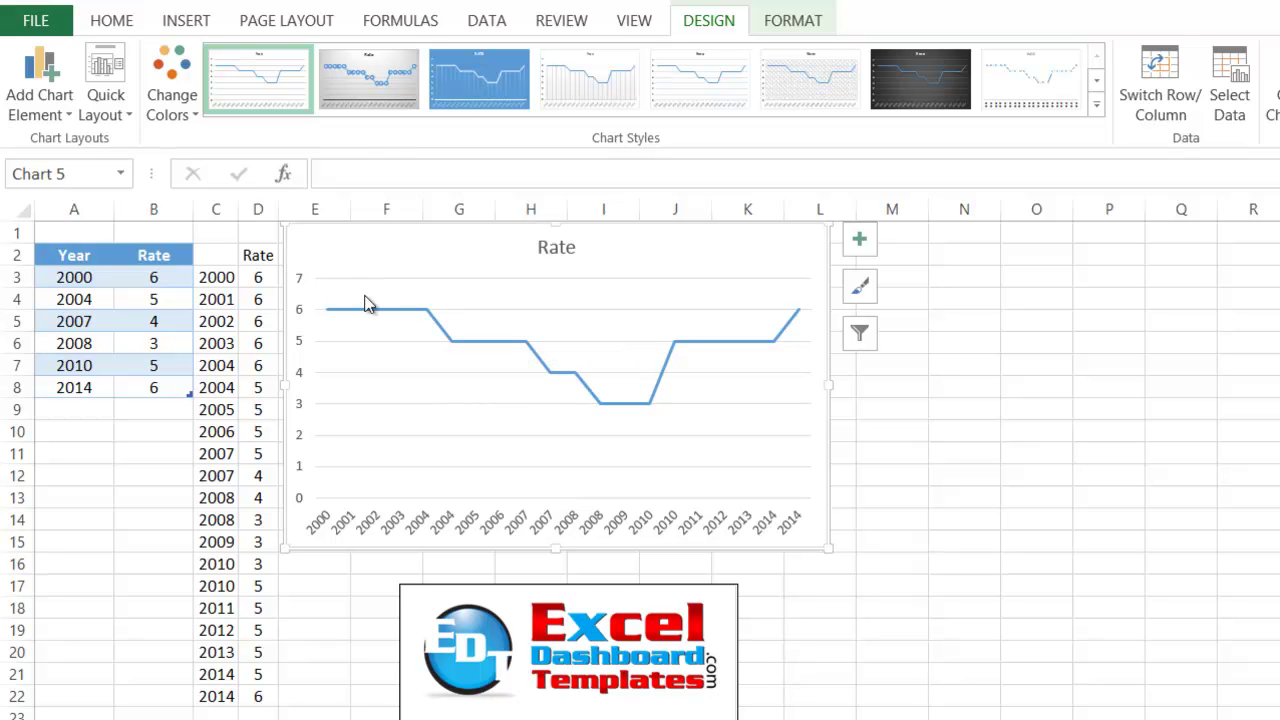
pyautogui.press('Down')
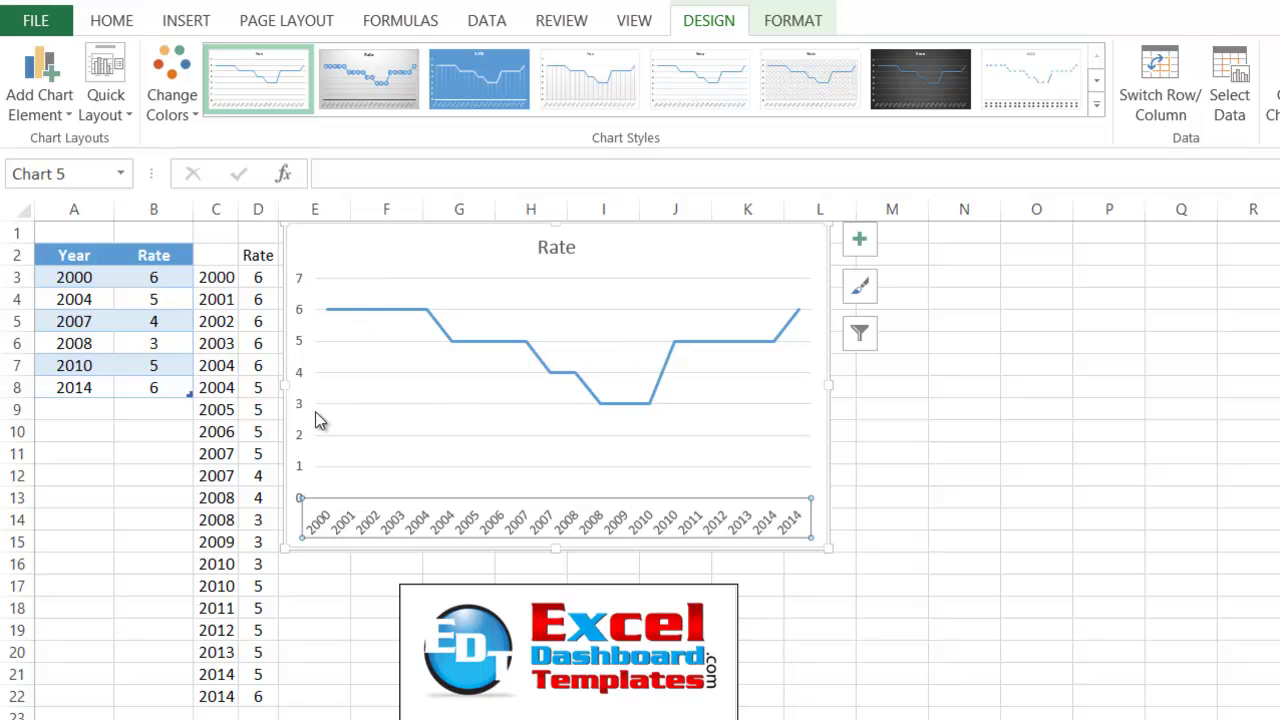
pyautogui.hotkey('shift', 'F10')
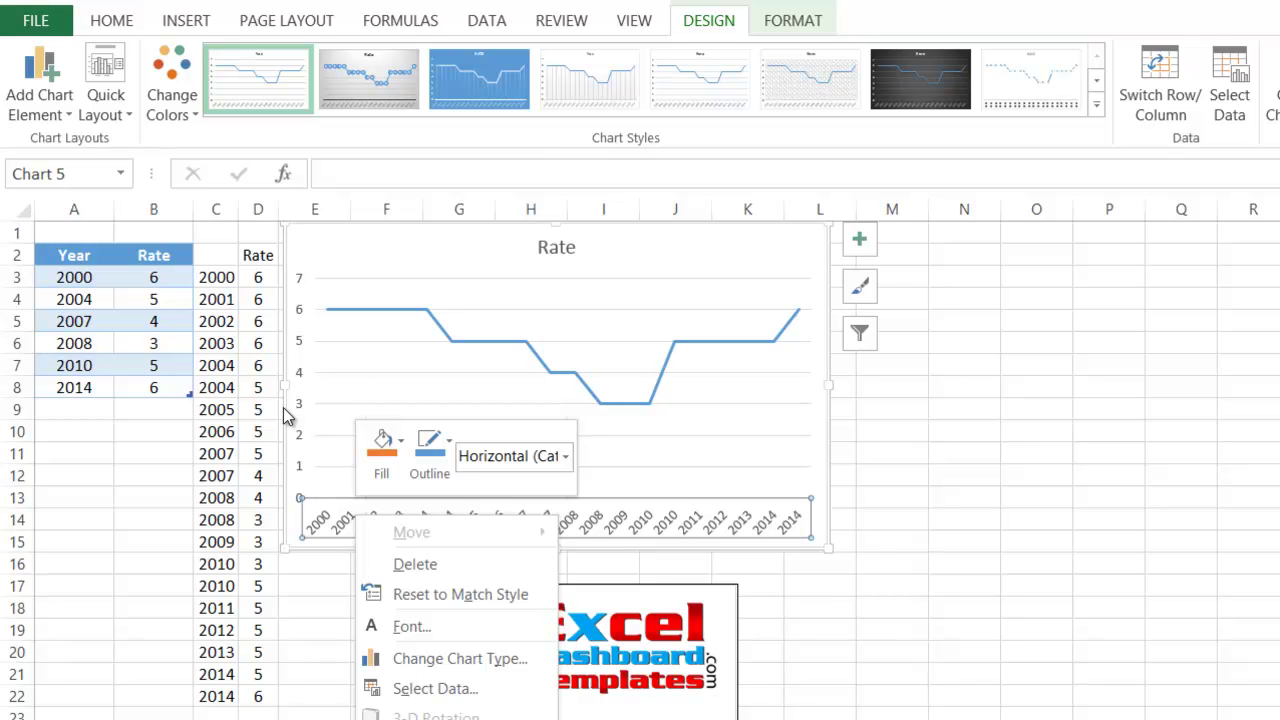
pyautogui.press('Escape')
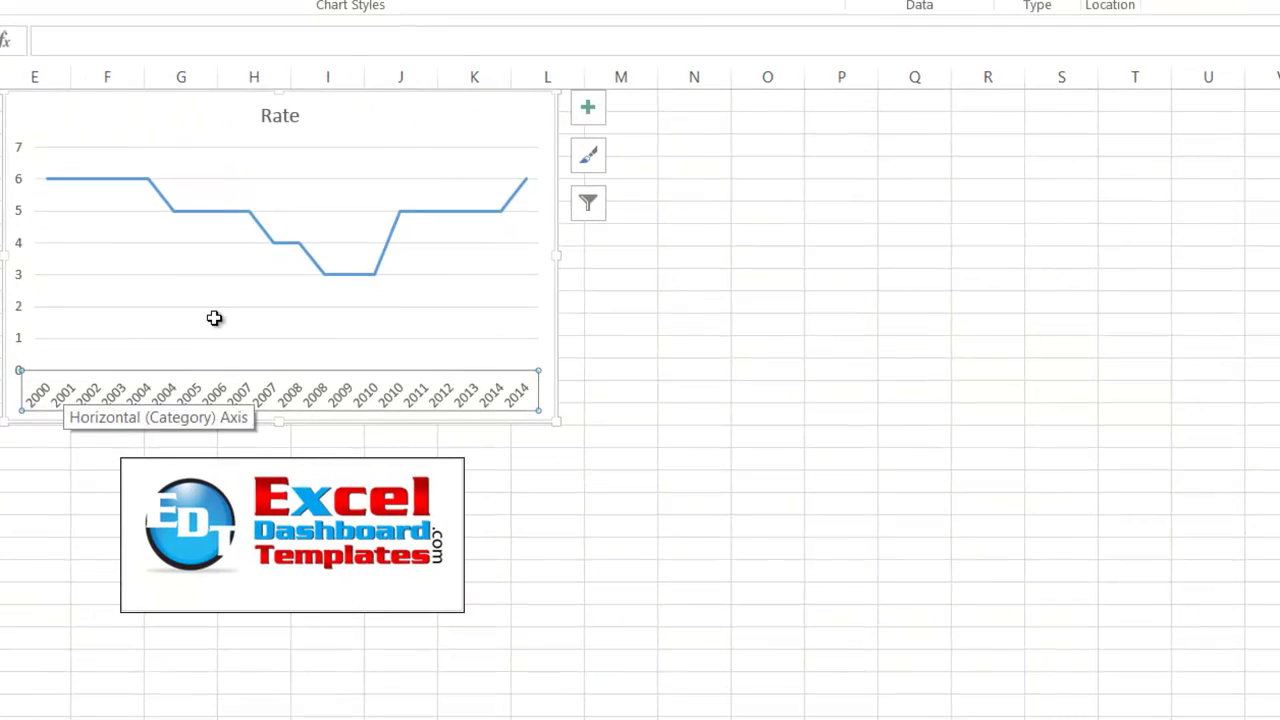
# Set the horizontal axis type to Date axis so the Rate line steps vertically over 2000–2014
pyautogui.hotkey('ctrl', '1')
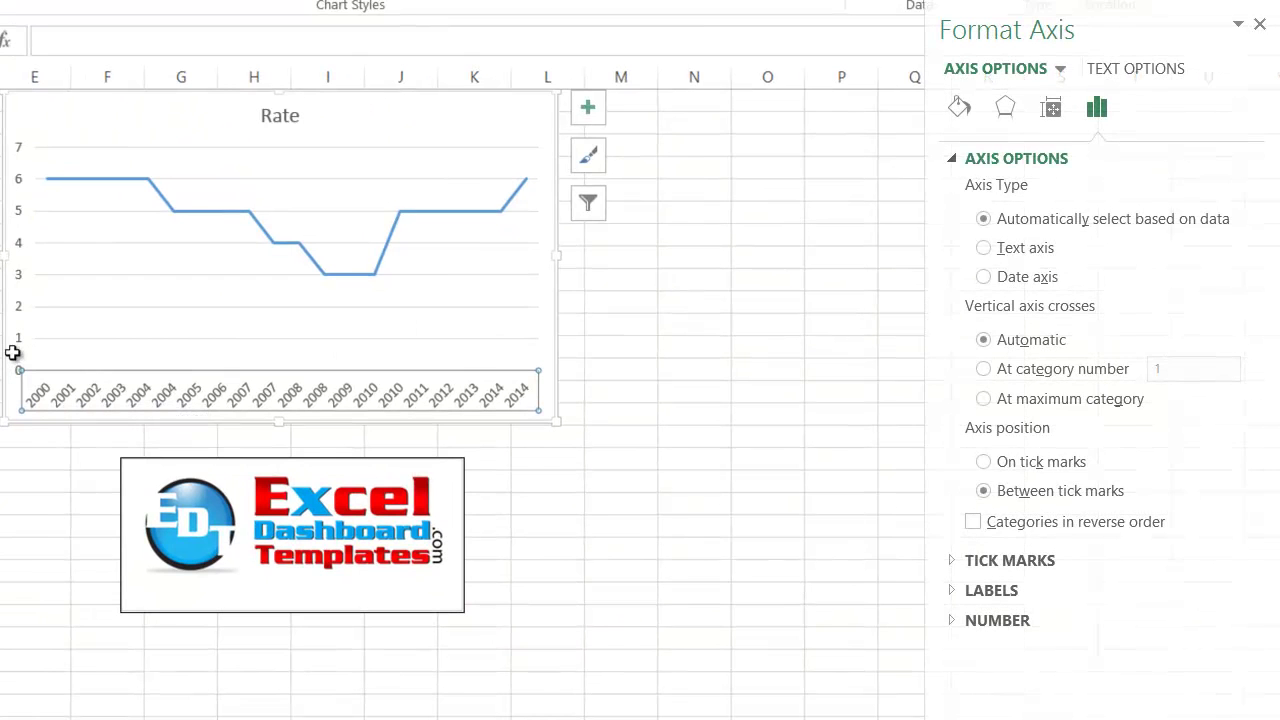
pyautogui.moveTo(374, 223)
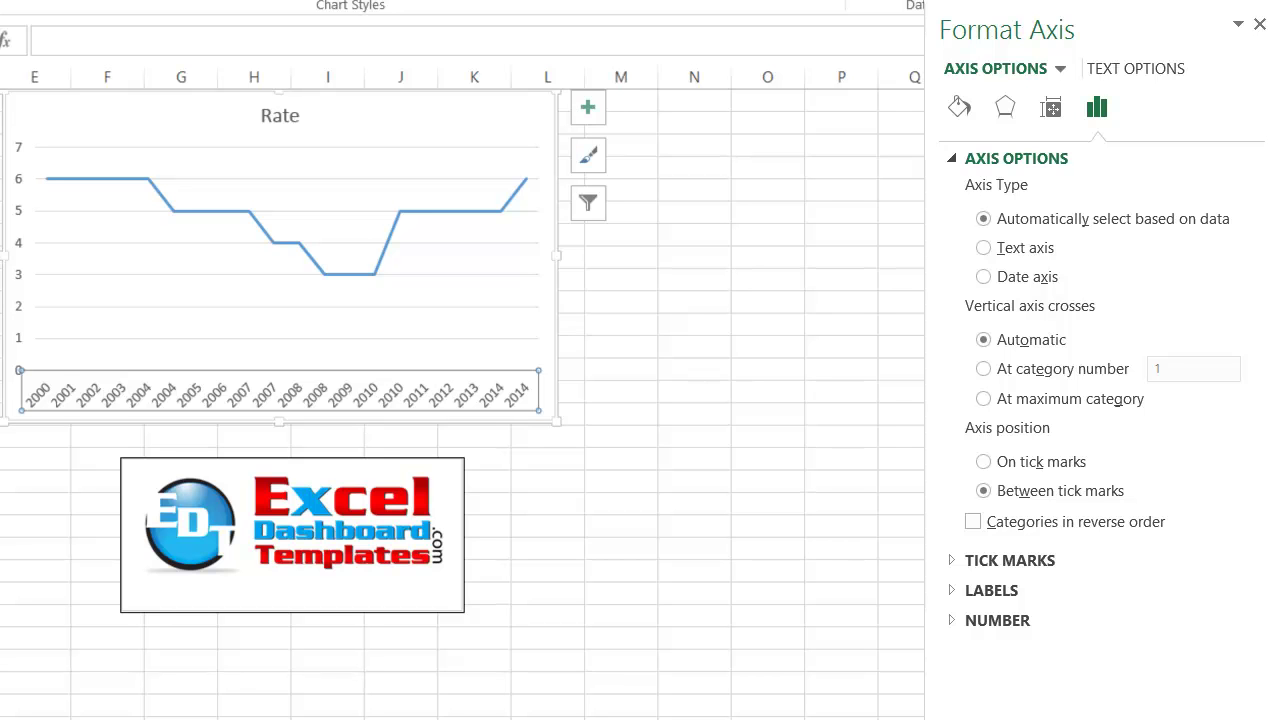
pyautogui.click(983, 276)
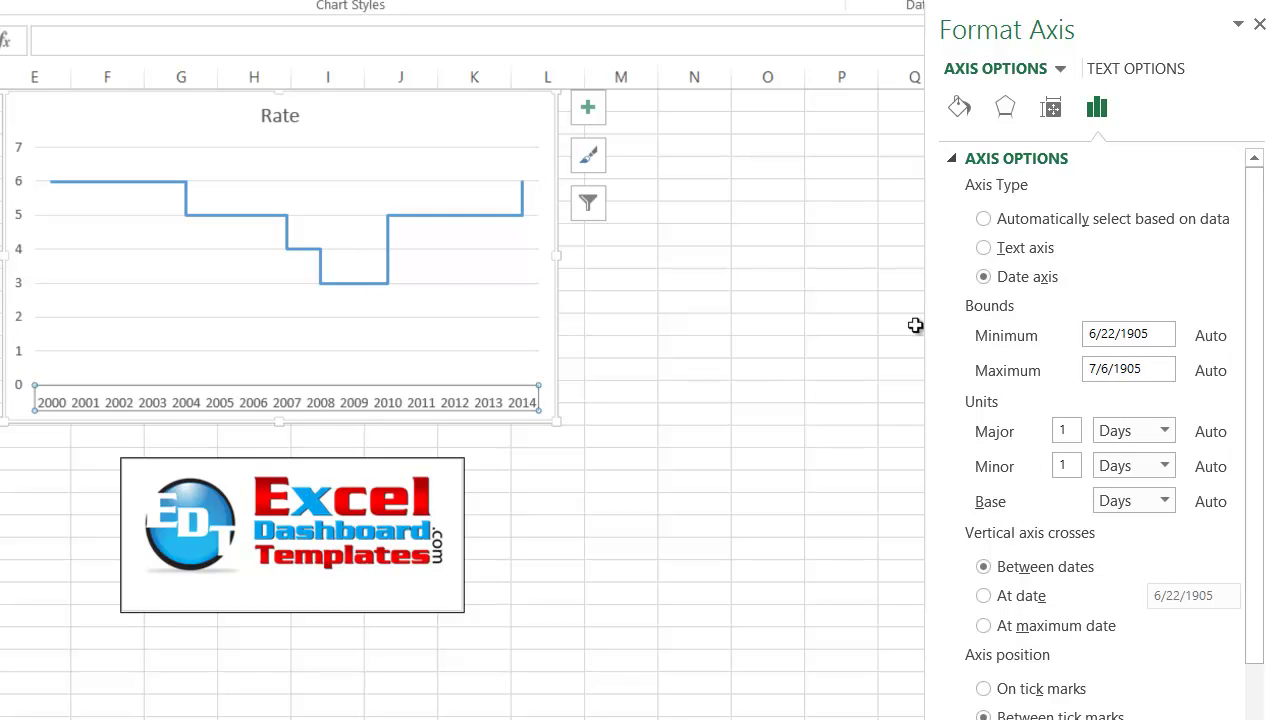
pyautogui.click(620, 346)
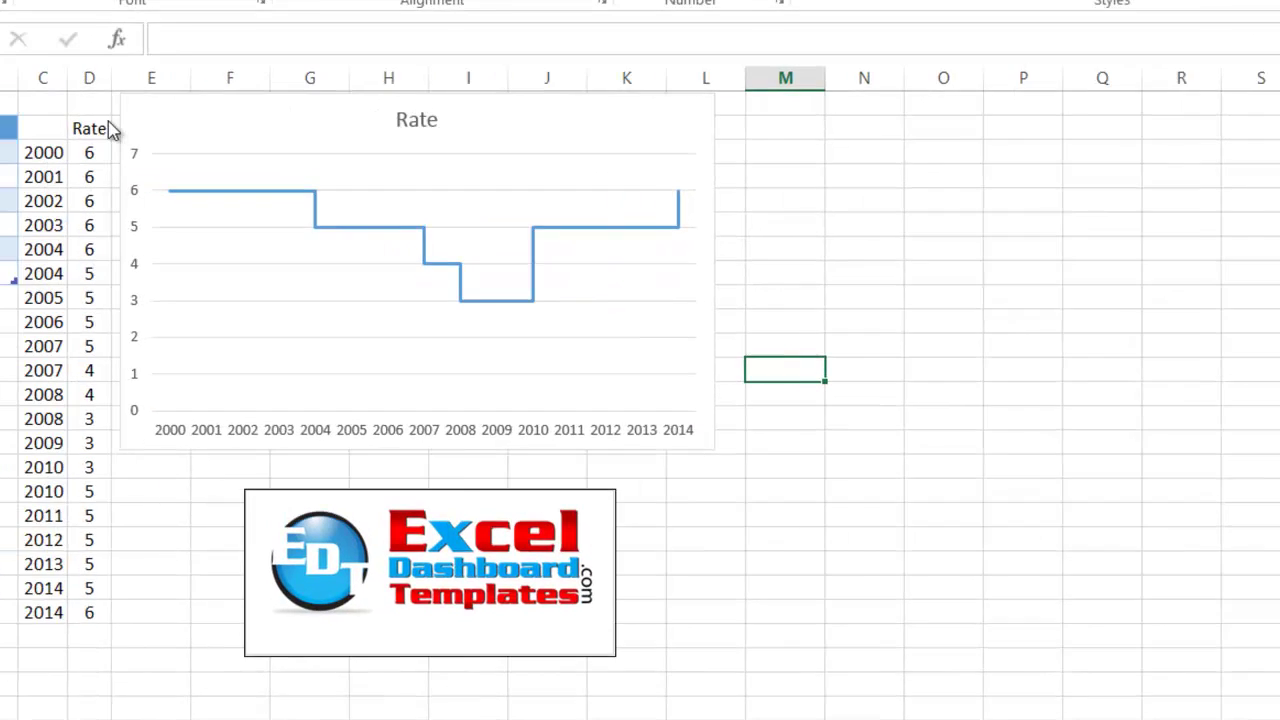
pyautogui.moveTo(91, 123)
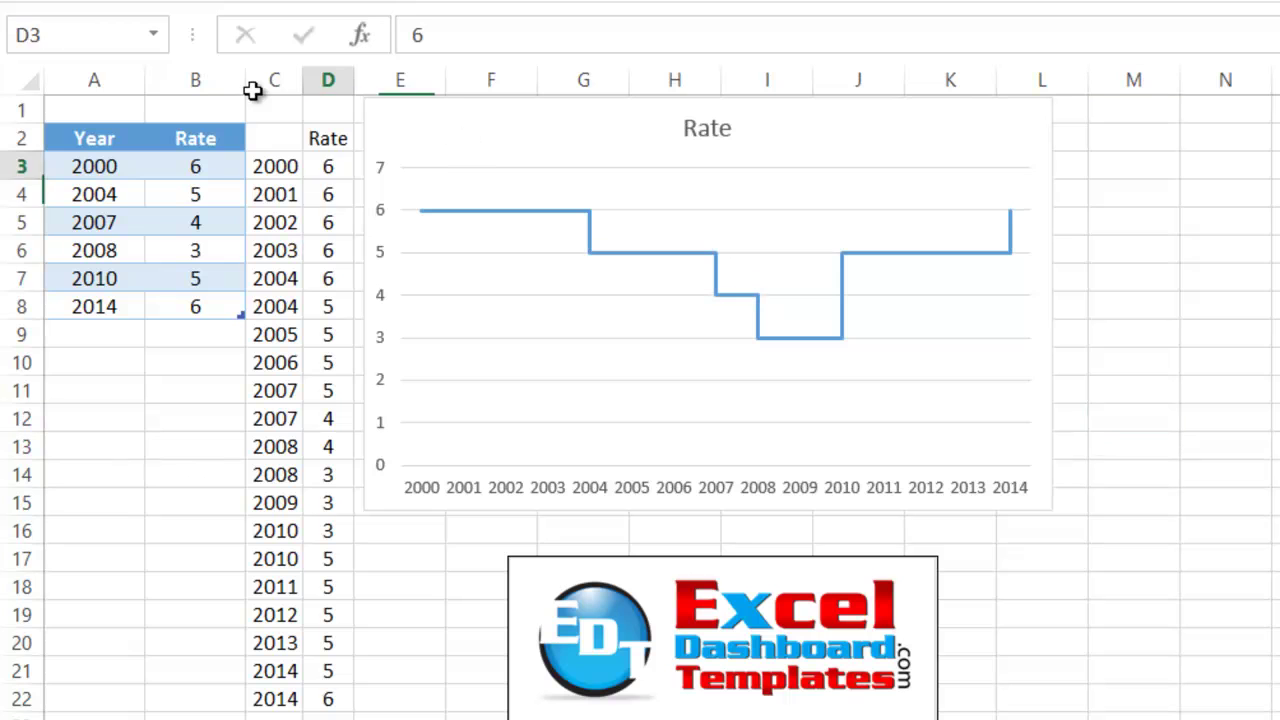
pyautogui.hotkey('shift', 'Down')
pyautogui.hotkey('shift', 'Down')
pyautogui.hotkey('shift', 'Down')
pyautogui.hotkey('shift', 'Down')
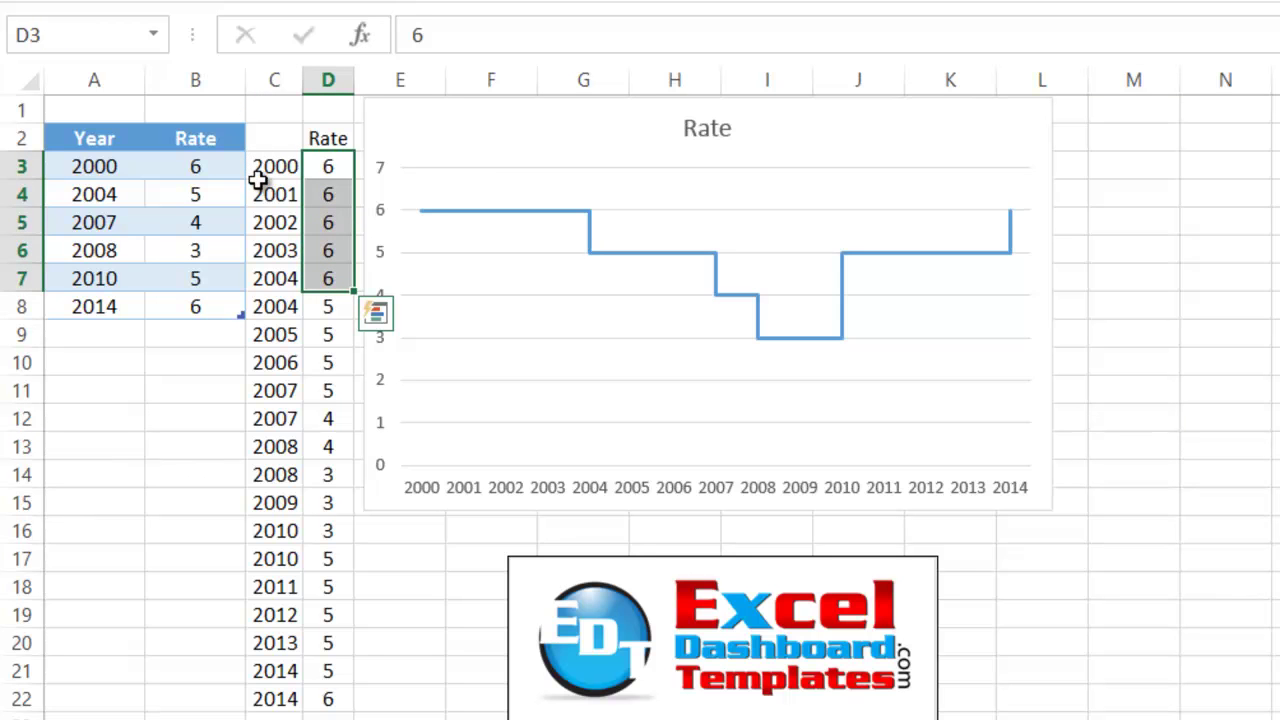
pyautogui.press('Down')
pyautogui.press('Left')
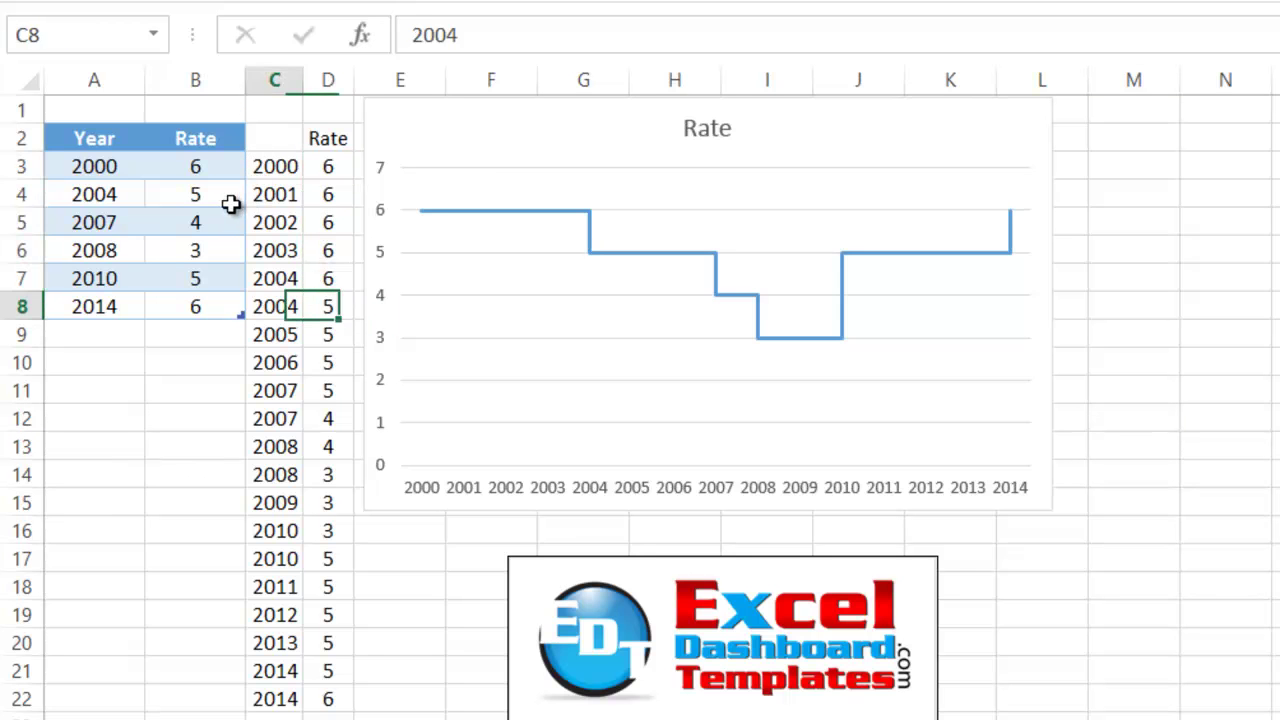
pyautogui.press('Right')
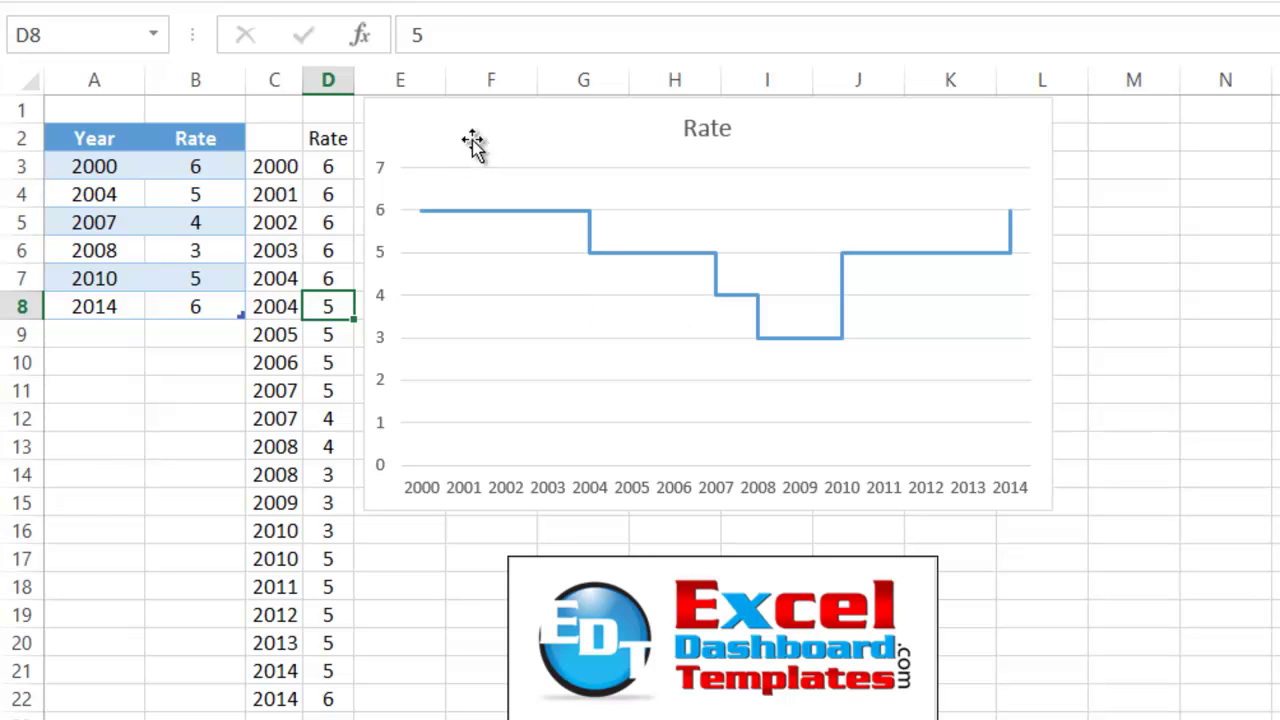
pyautogui.press('Down')
pyautogui.press('Left')
pyautogui.hotkey('shift', 'Right')
pyautogui.hotkey('shift', 'Down')
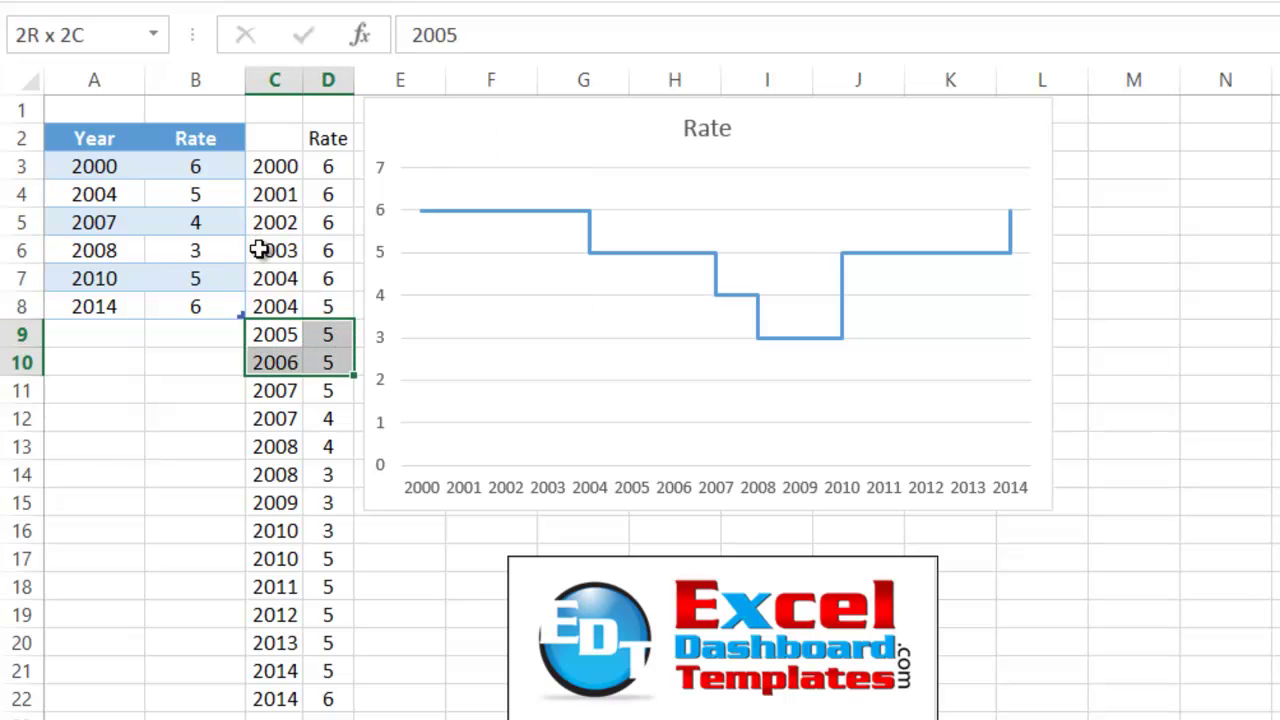
pyautogui.hotkey('shift', 'Down')
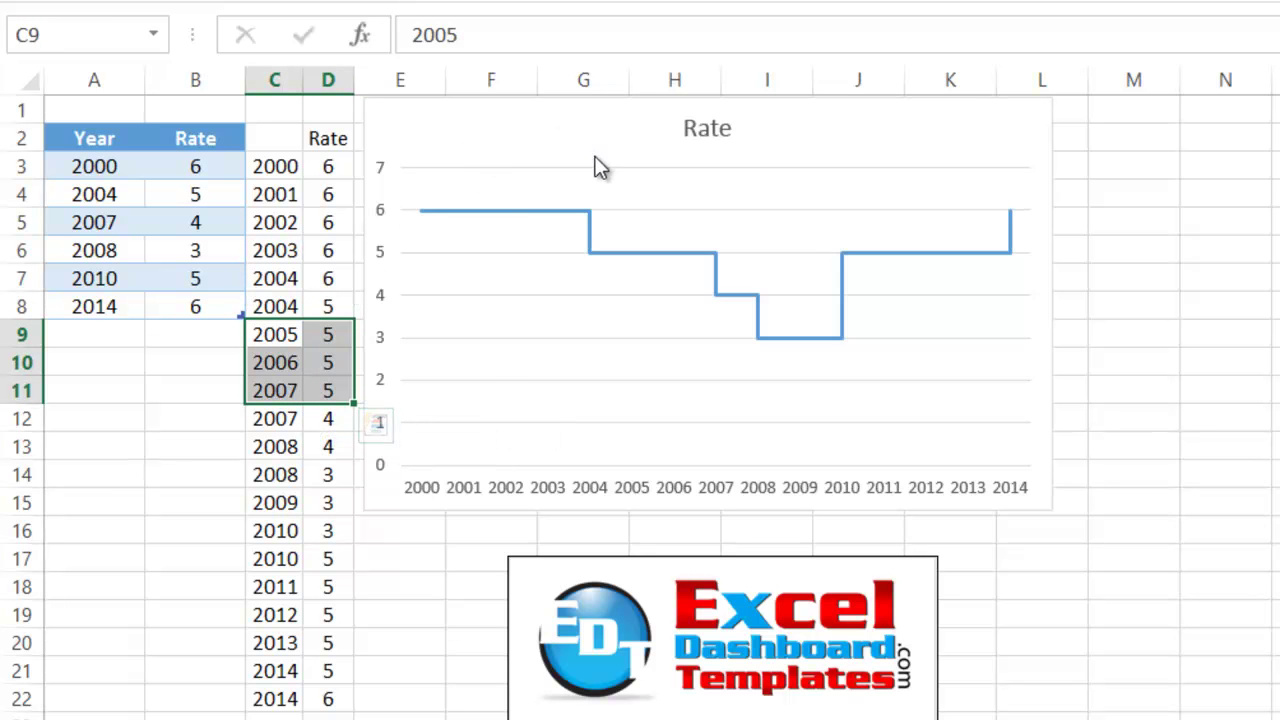
pyautogui.moveTo(569, 160)
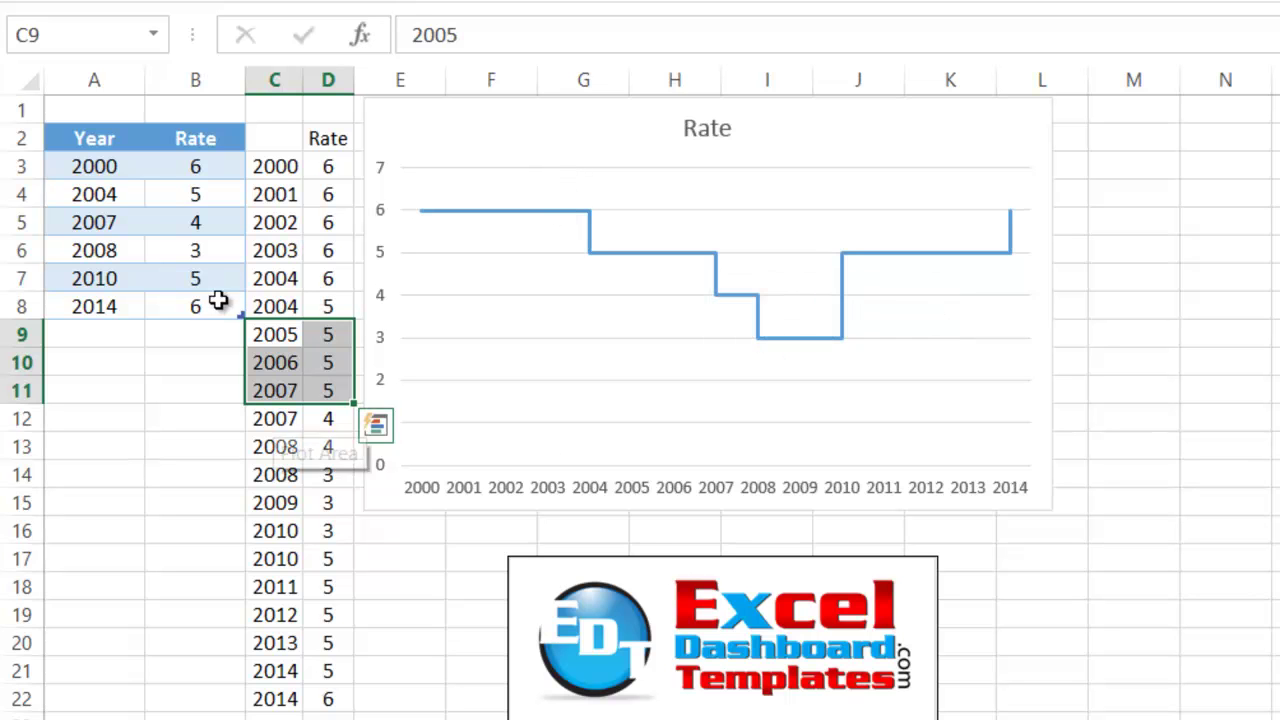
pyautogui.moveTo(275, 418); pyautogui.dragTo(328, 418)
pyautogui.press('Left')
pyautogui.press('Up')
pyautogui.press('Up')
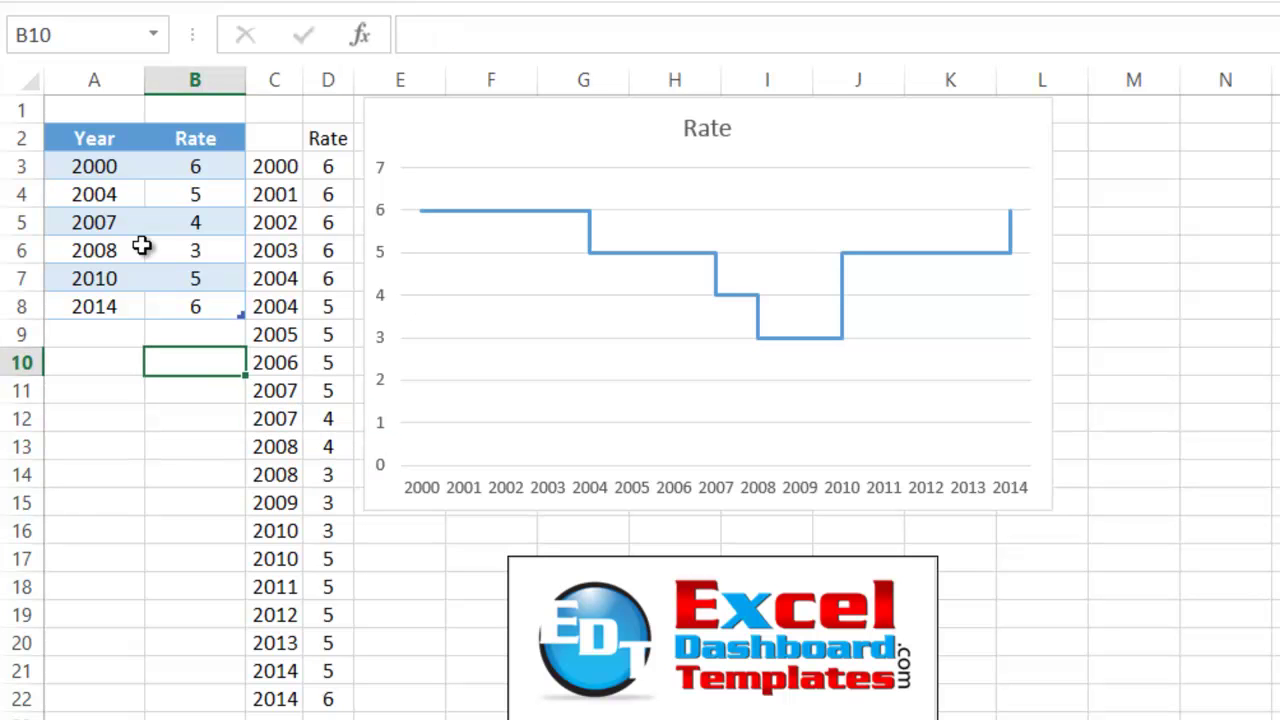
pyautogui.press('Right')
pyautogui.press('Up')
pyautogui.press('Up')
pyautogui.press('Up')
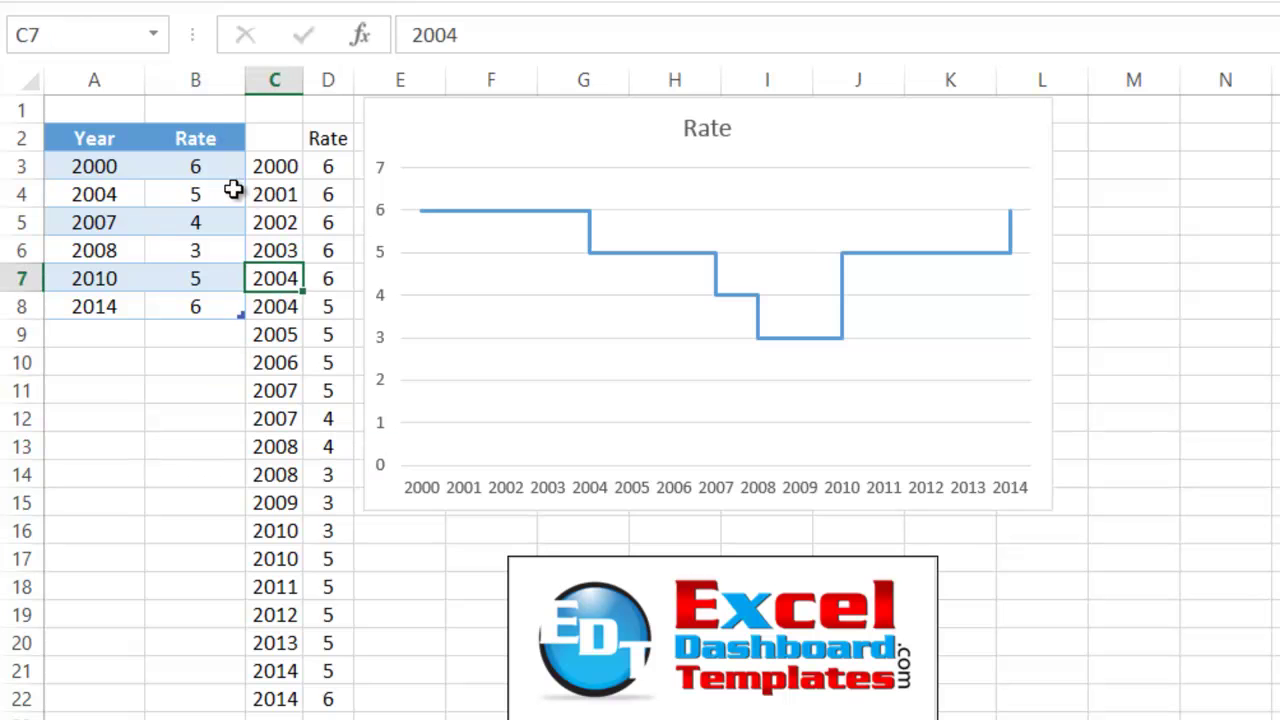
pyautogui.hotkey('ctrl', 'v')
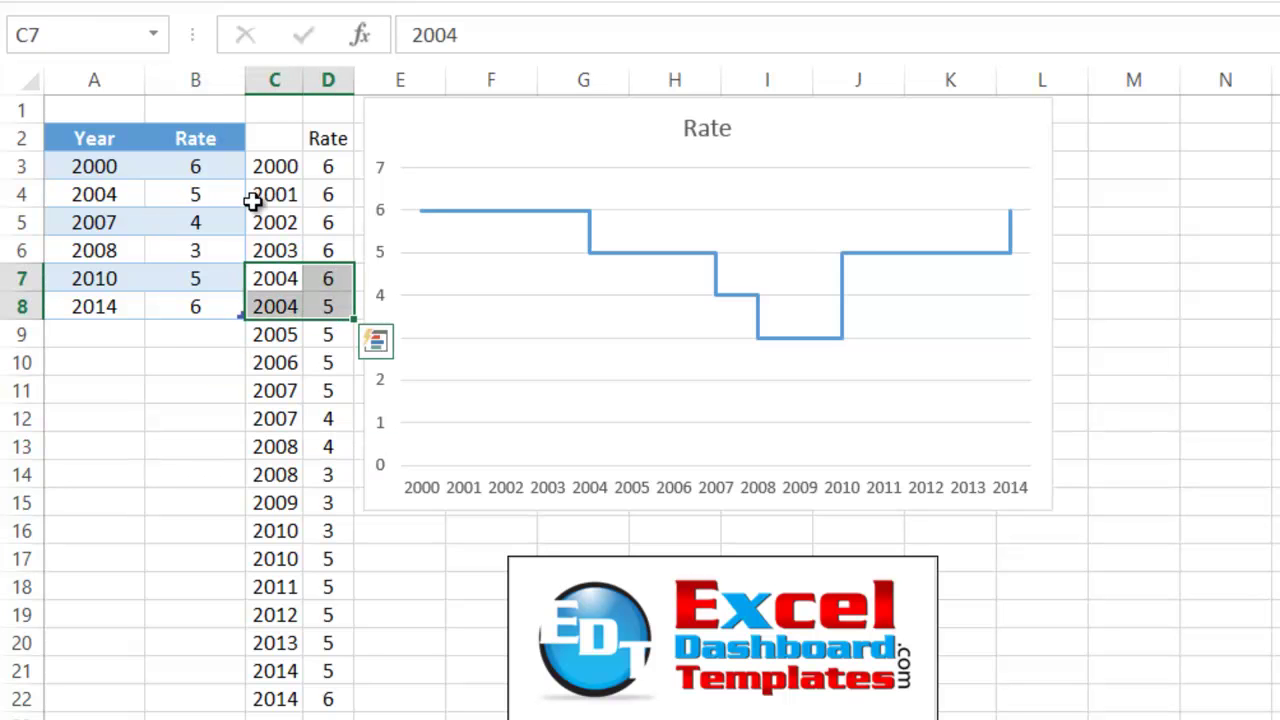
pyautogui.click(380, 348)
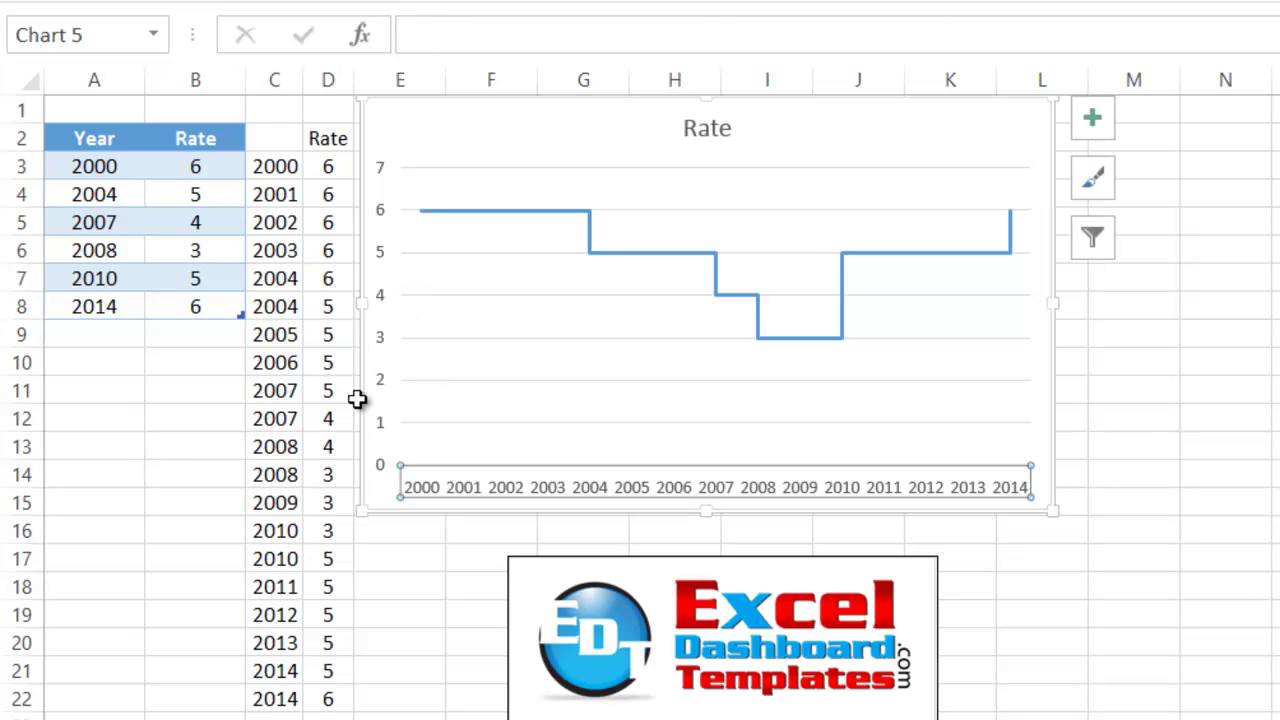